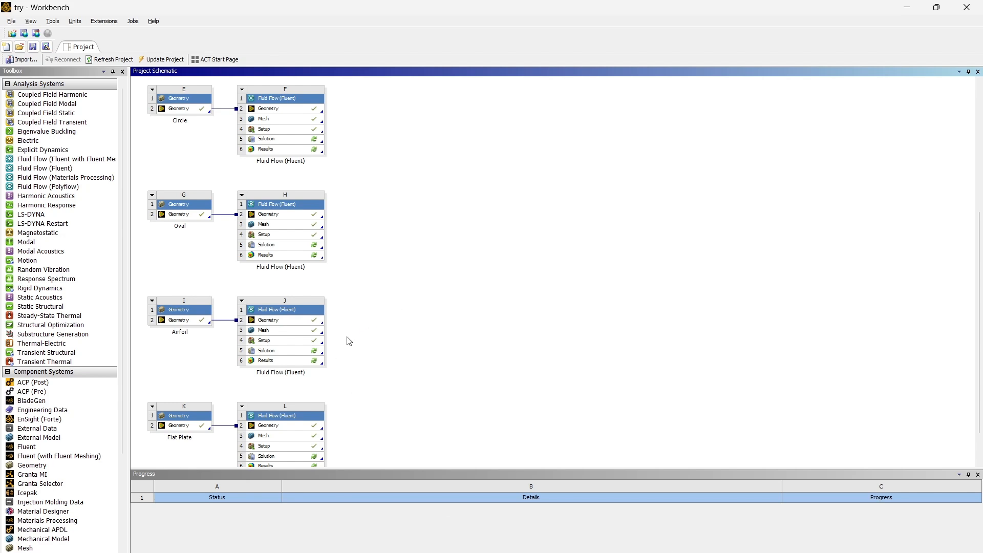
Open the Airfoil geometry of system I for editing in DesignModeler
ctrl+scroll(192, 343, up, 1)
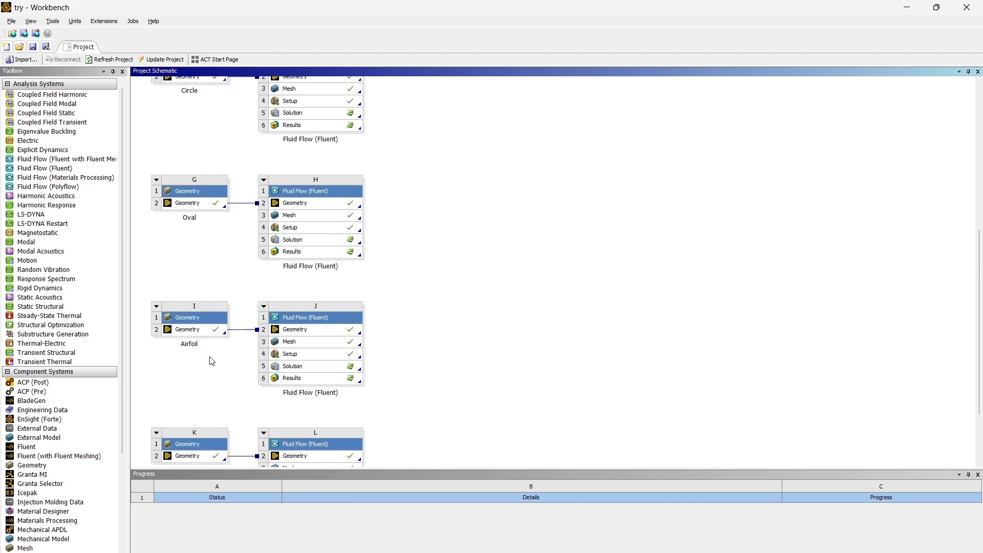
click(200, 330)
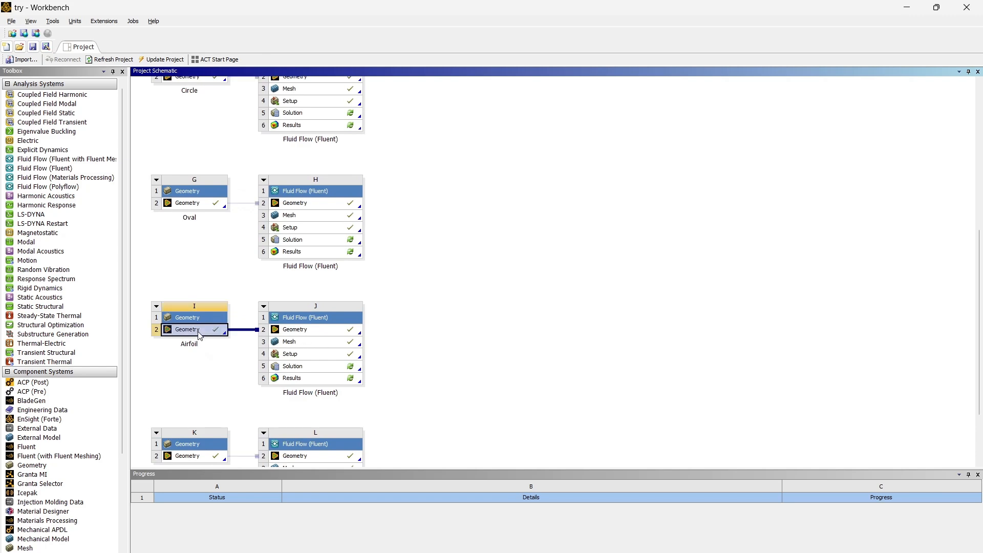
right_click(201, 332)
click(241, 337)
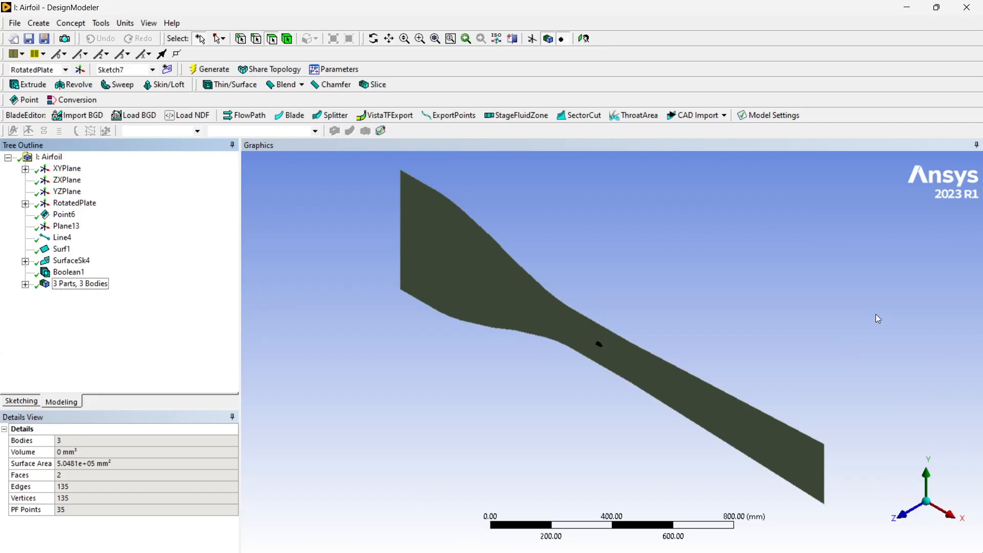
Examine the wind tunnel profile and the small airfoil inside its throat, looking straight along the Z axis
click(905, 515)
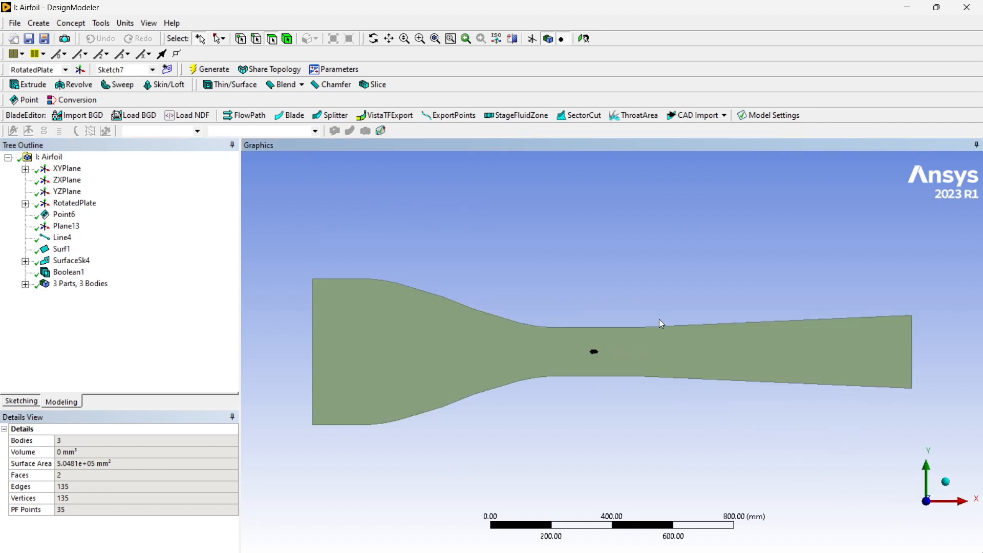
scroll(542, 361, up, 5)
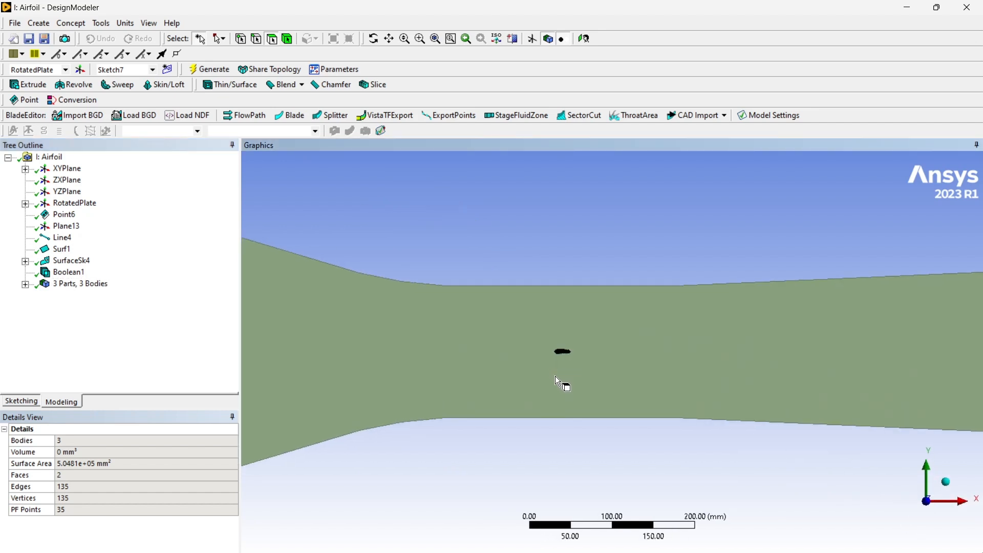
scroll(758, 377, up, 7)
ctrl+middle_drag(814, 376, 505, 333)
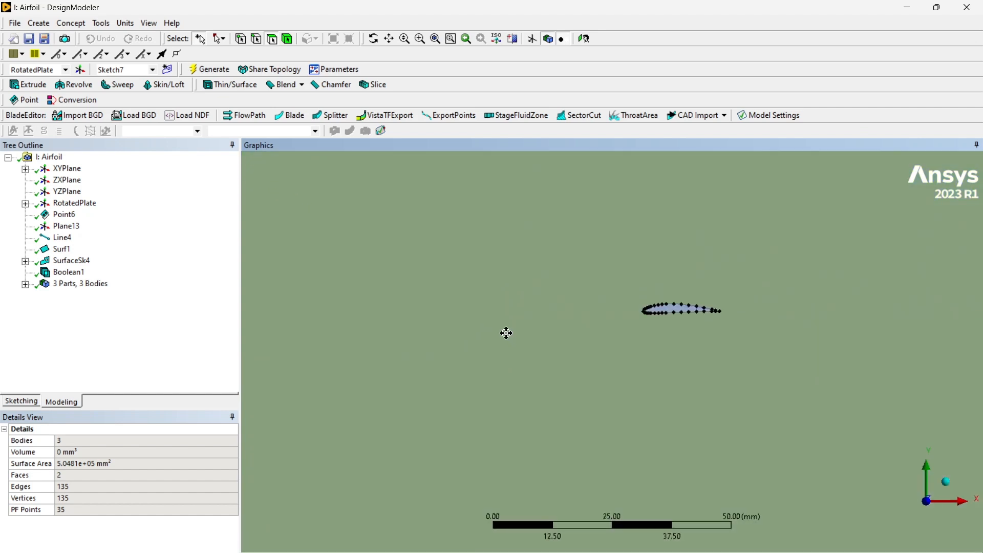
scroll(604, 298, up, 3)
ctrl+middle_drag(604, 298, 565, 336)
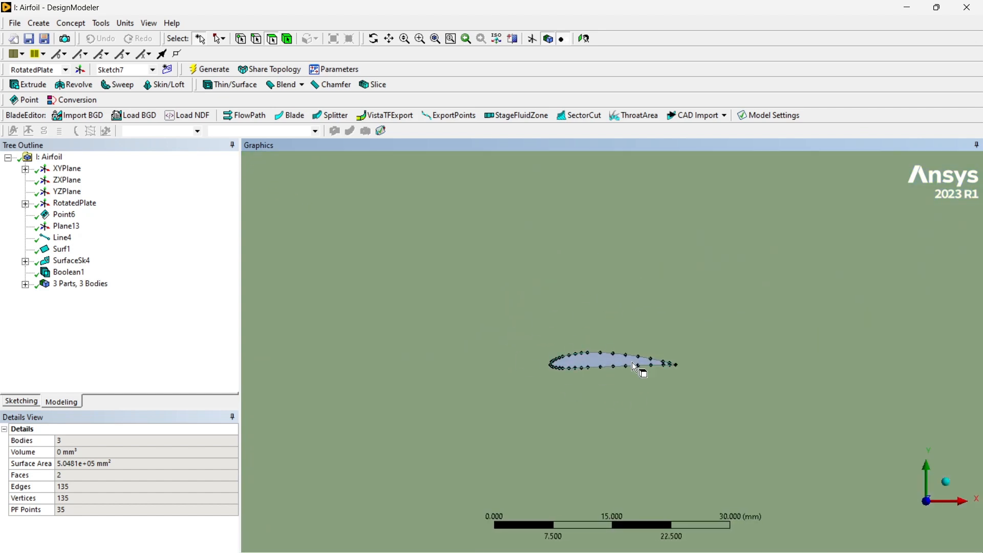
scroll(623, 404, up, 4)
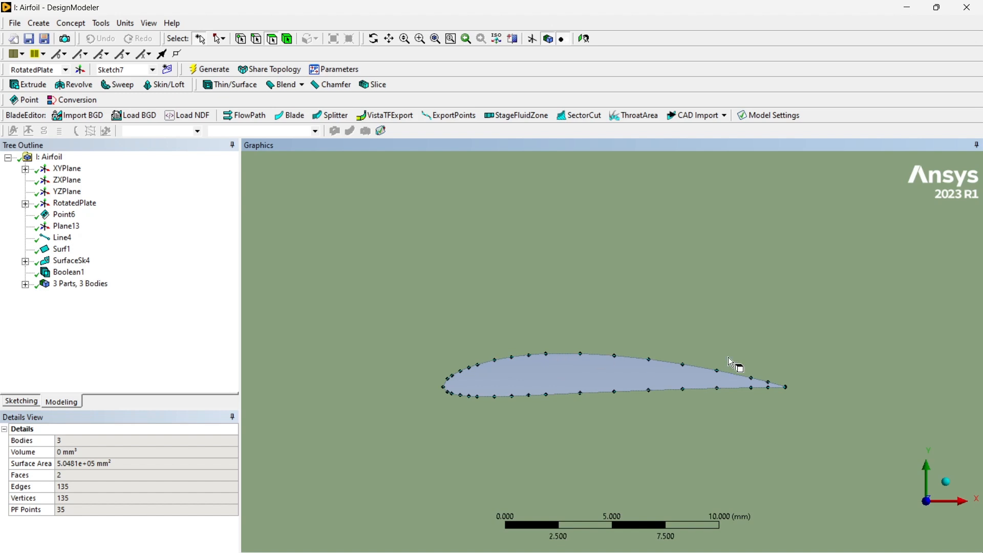
scroll(406, 362, down, 7)
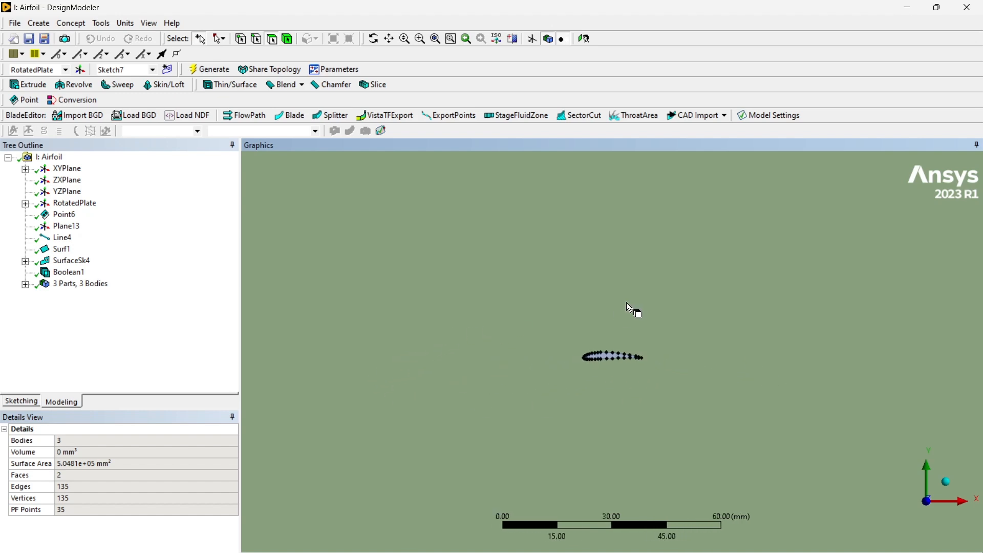
scroll(626, 302, down, 10)
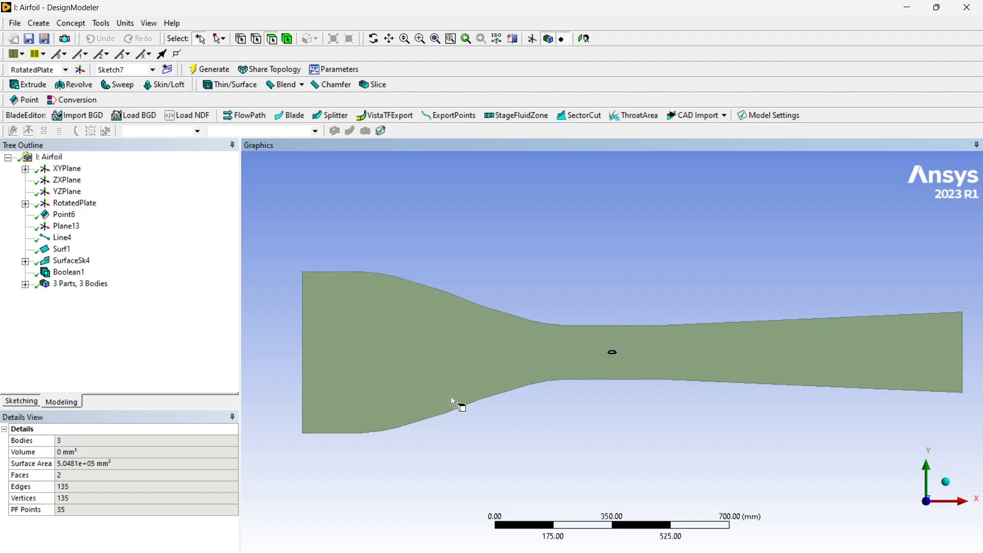
scroll(574, 374, up, 8)
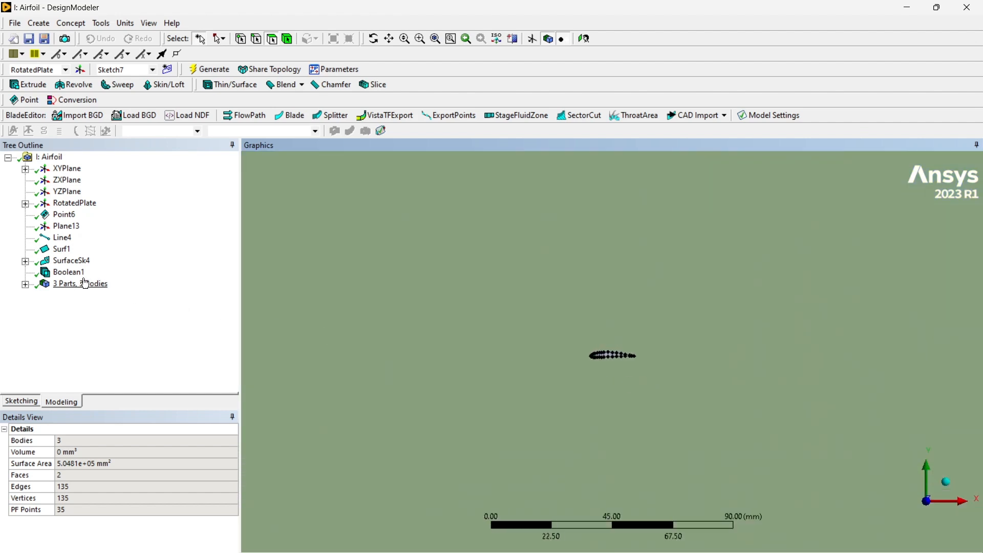
scroll(618, 374, up, 4)
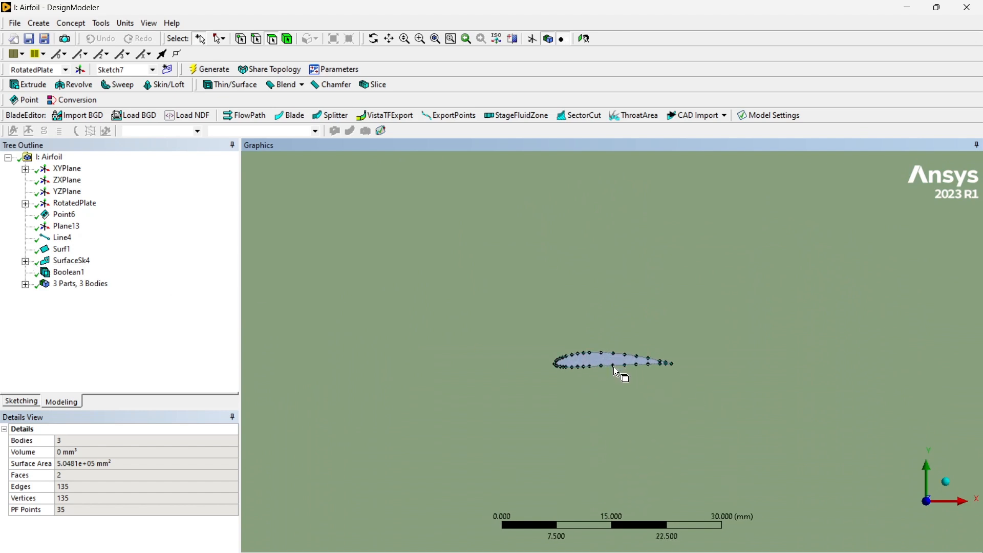
scroll(617, 373, up, 1)
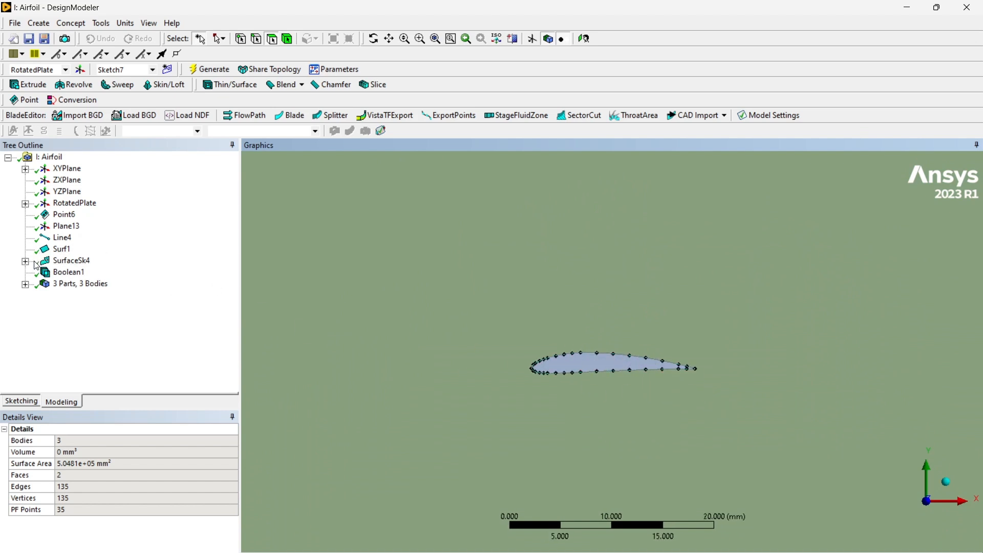
Review the airfoil's outline Line4, its surface Surf1 and the surrounding tunnel face
click(46, 239)
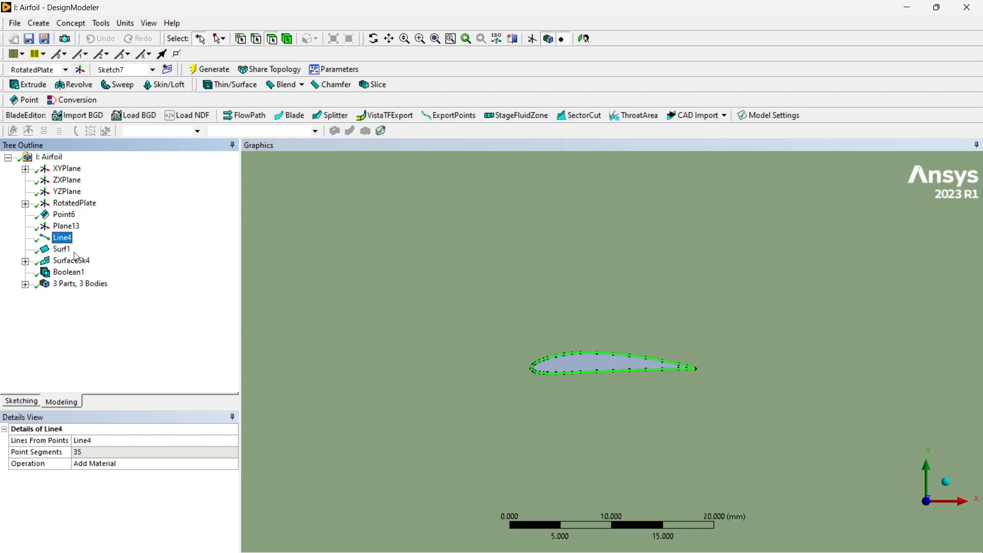
click(63, 250)
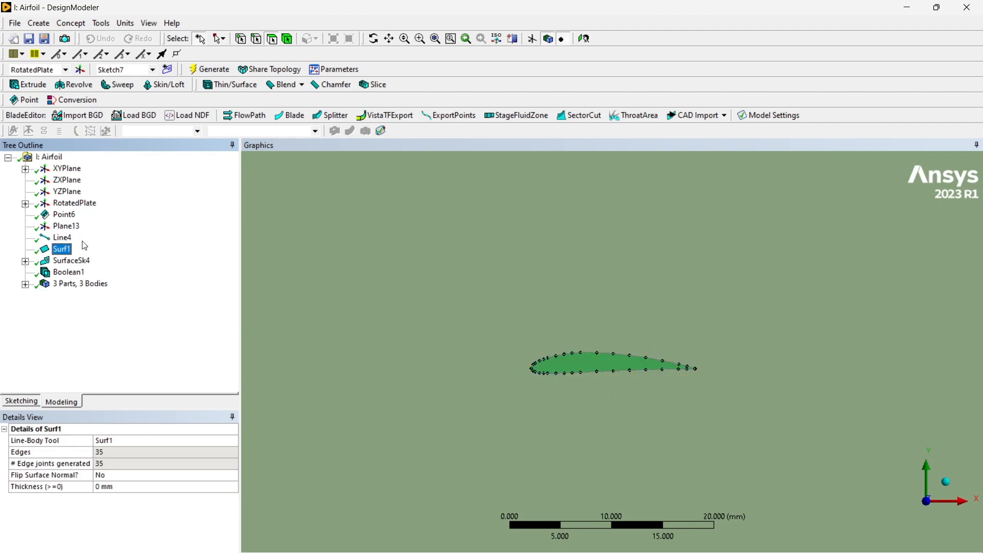
scroll(694, 364, down, 2)
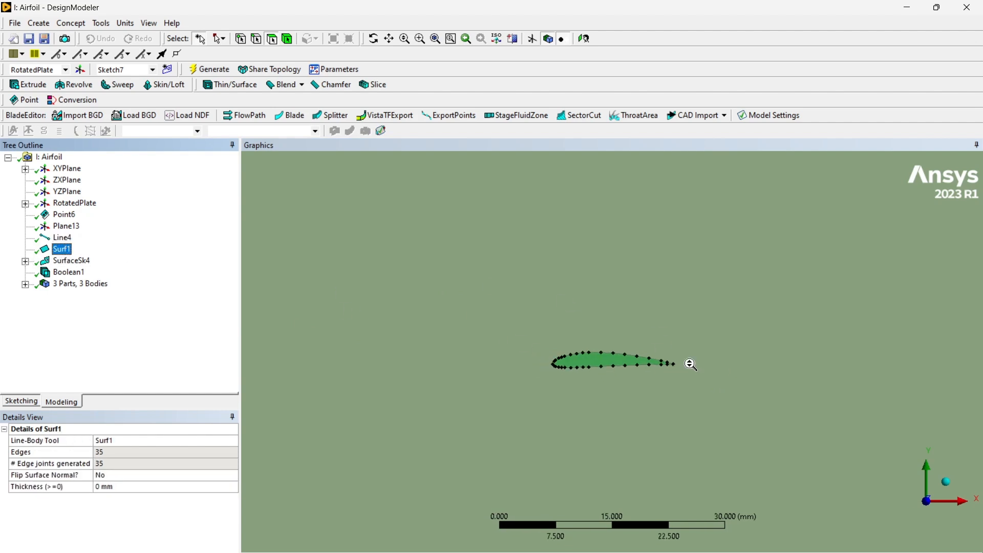
scroll(694, 315, down, 2)
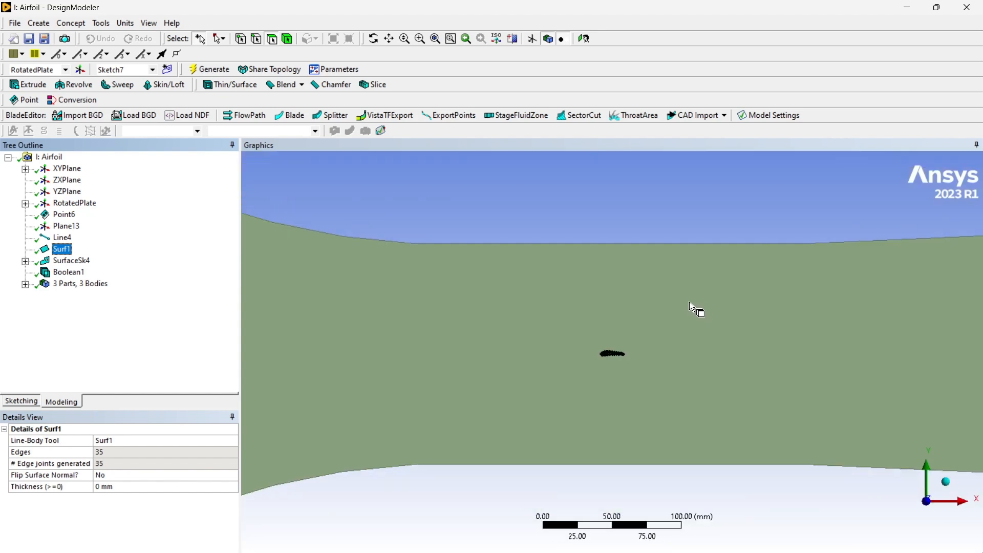
click(666, 285)
scroll(606, 362, up, 2)
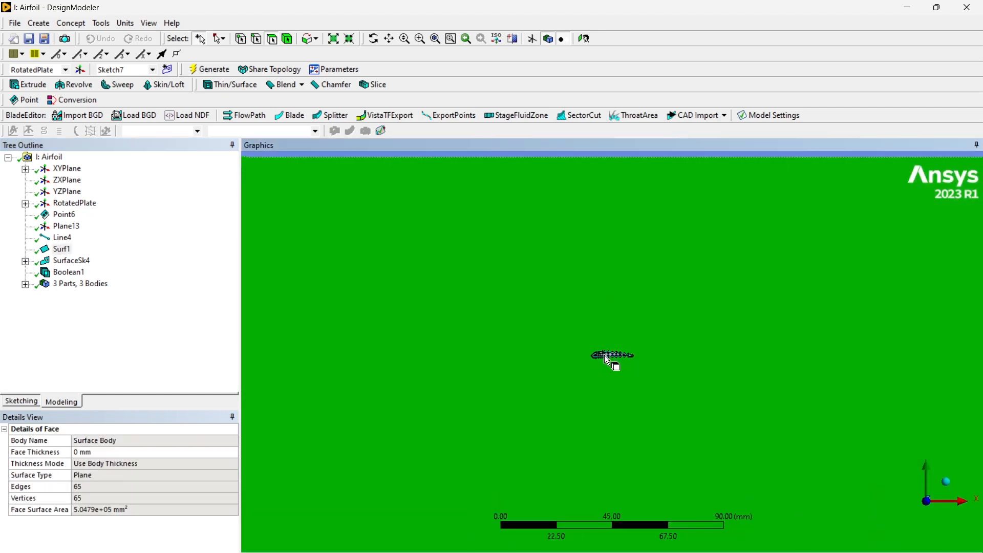
Review the settings of the Boolean1 feature and inspect the airfoil region of the tunnel surface
click(57, 277)
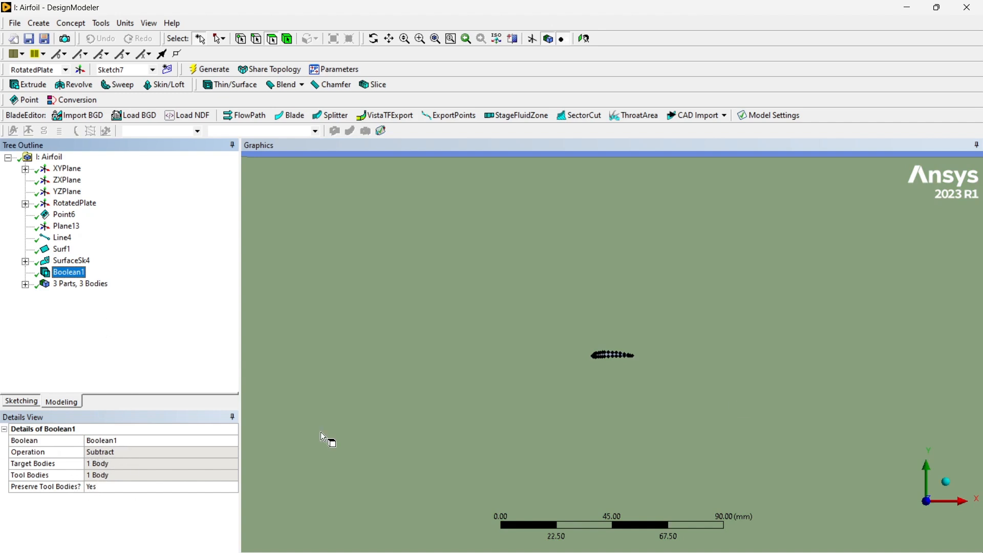
scroll(561, 373, down, 1)
click(567, 369)
click(619, 187)
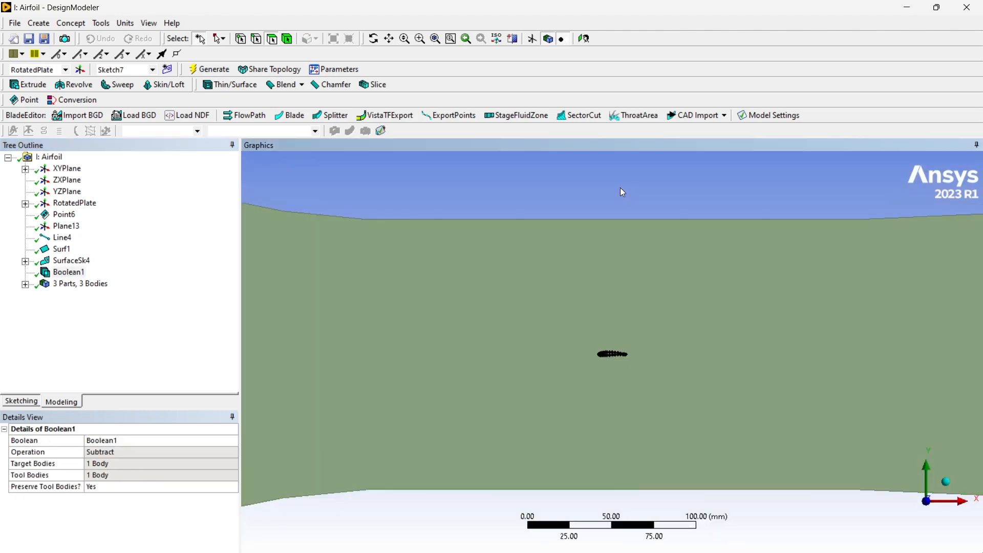
scroll(651, 356, down, 2)
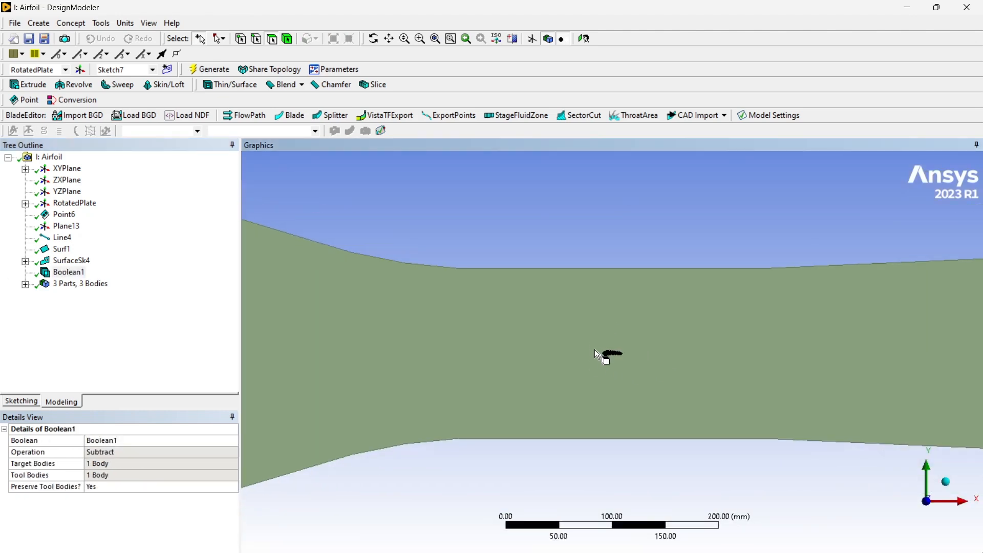
scroll(604, 375, up, 4)
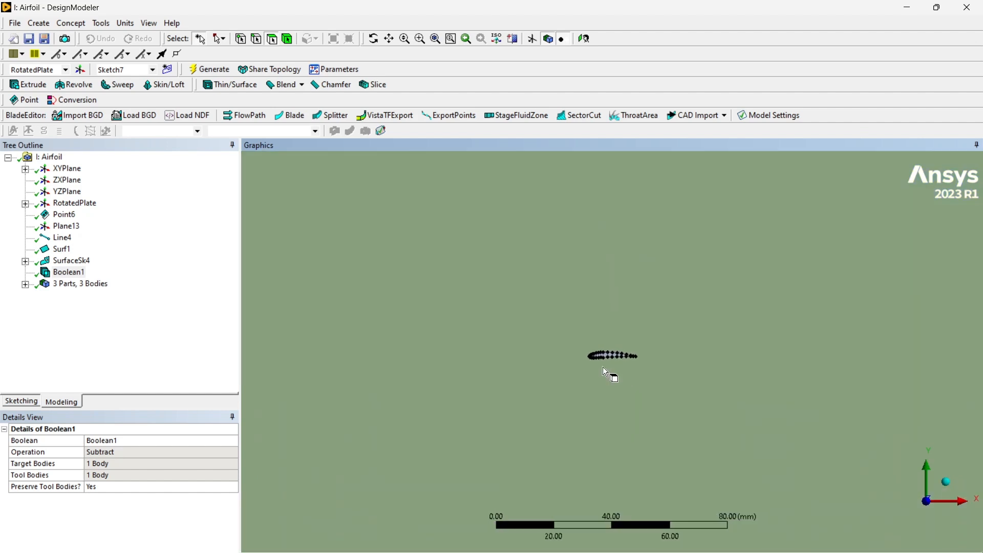
scroll(585, 376, down, 2)
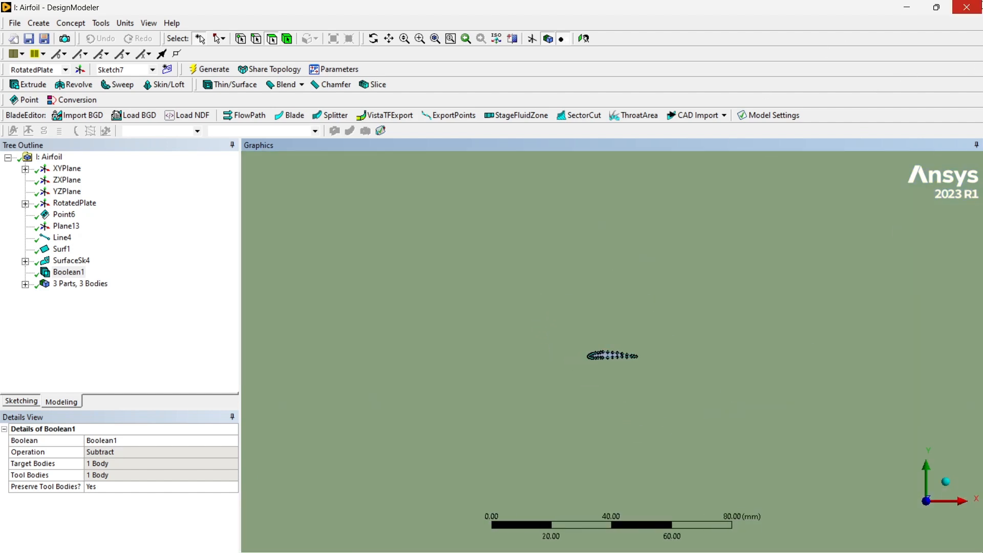
Close DesignModeler and open the mesh of the airfoil's Fluid Flow (Fluent) system J for editing
click(979, 10)
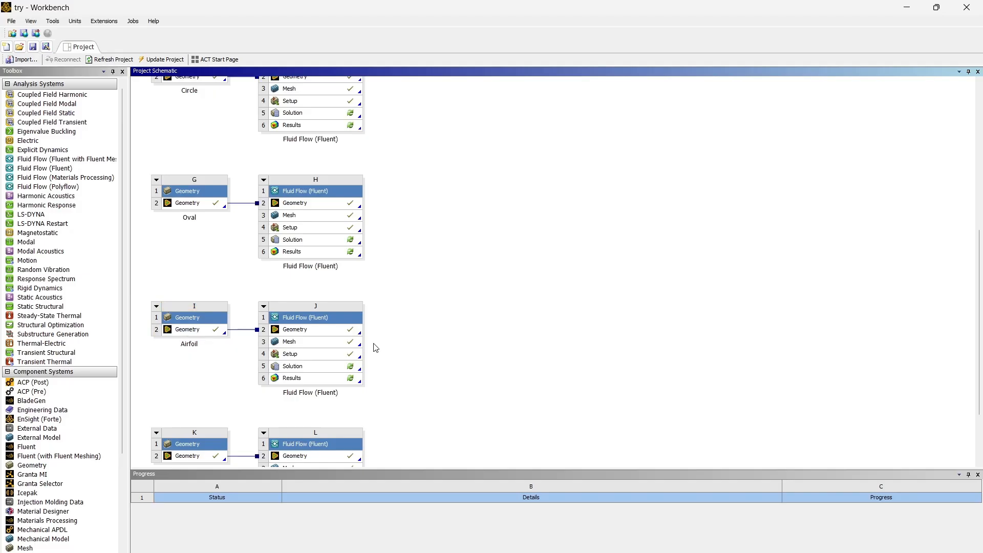
click(319, 348)
right_click(319, 348)
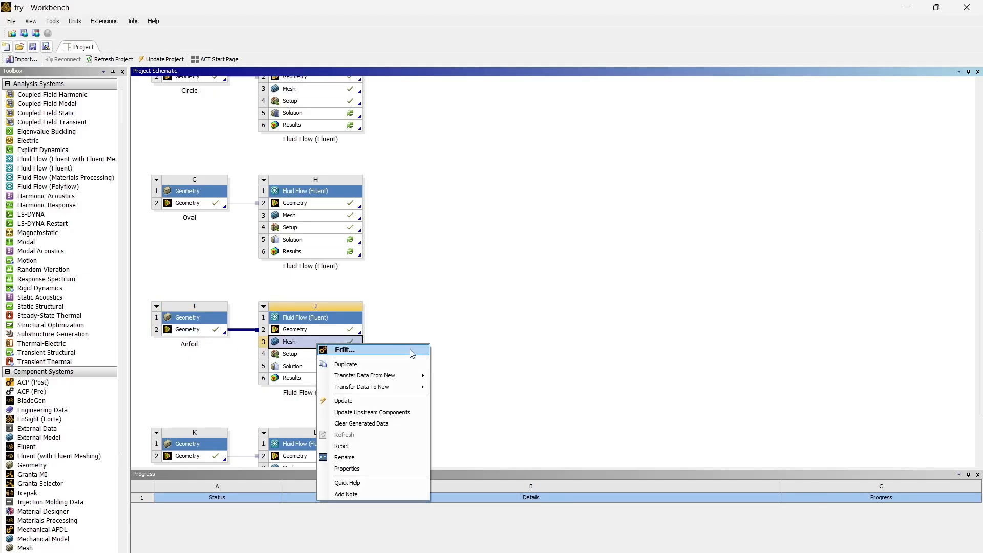
click(416, 352)
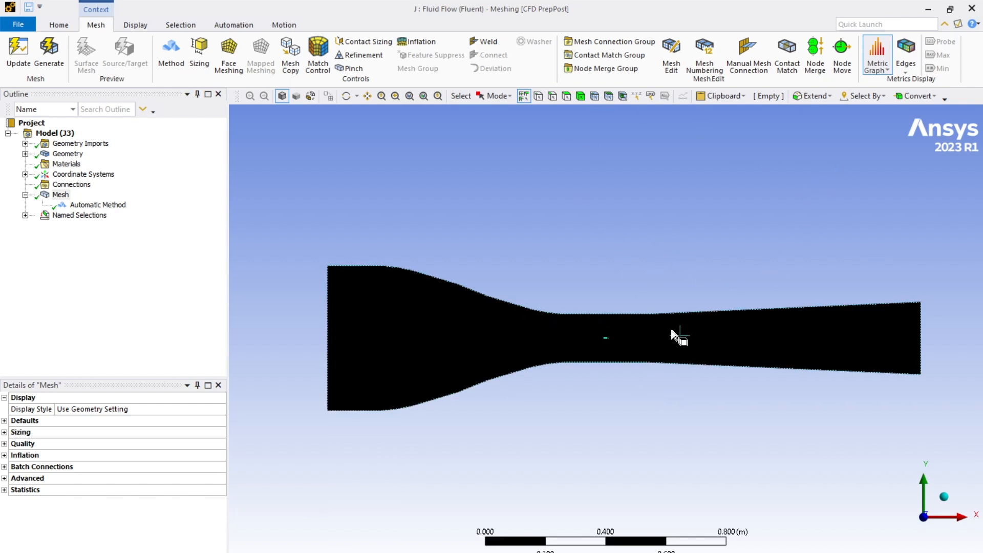
Examine the mesh cells around the airfoil and its trailing edge, and display the Automatic Method's settings
click(61, 196)
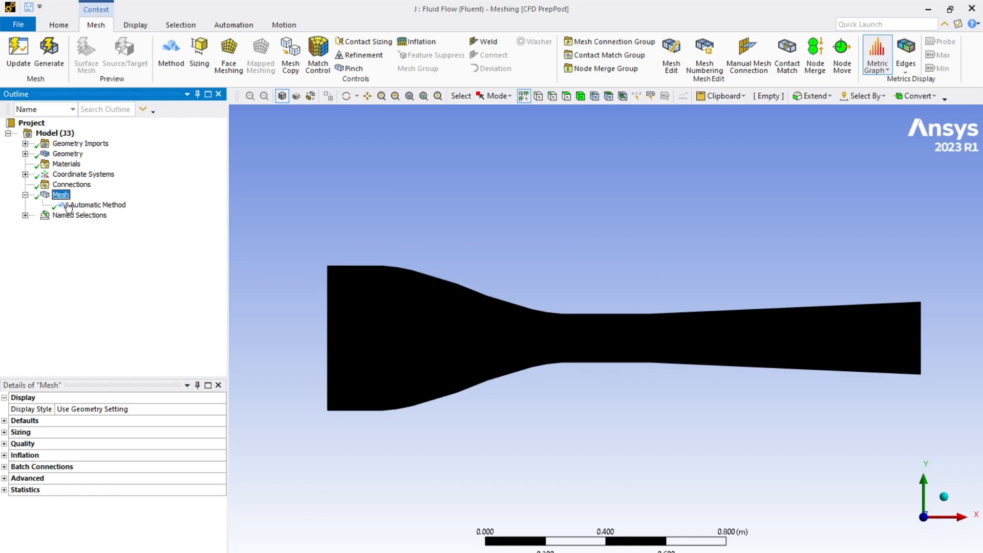
scroll(624, 349, up, 10)
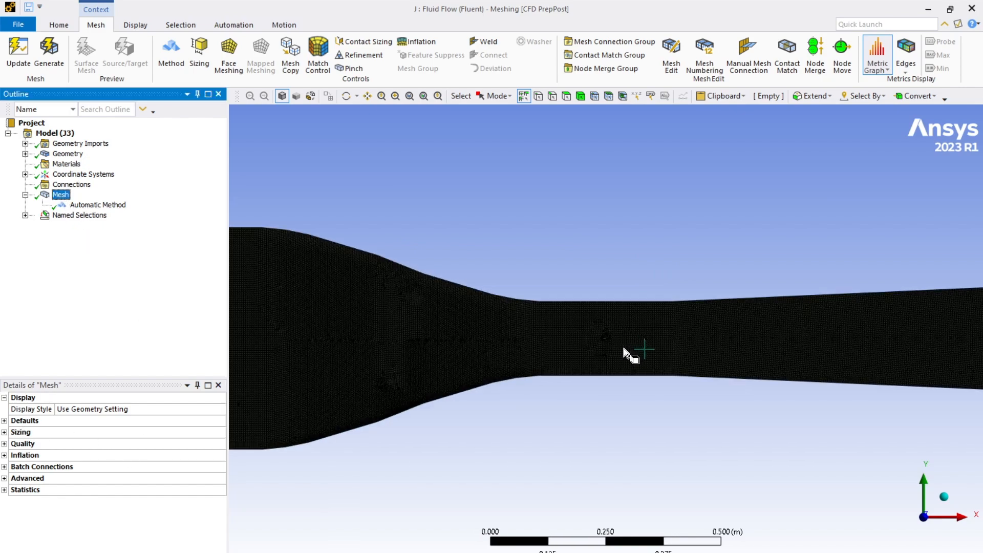
scroll(571, 349, up, 8)
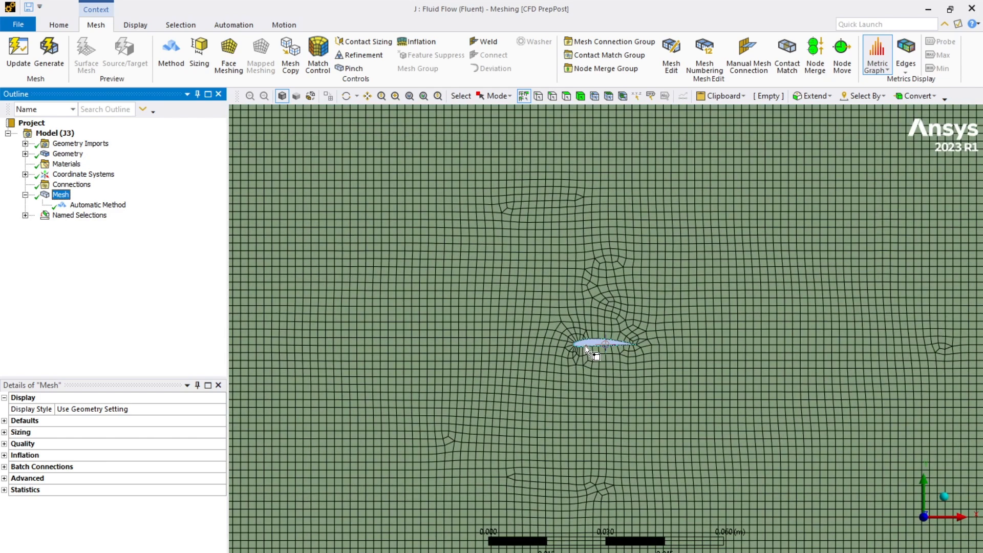
scroll(663, 349, up, 4)
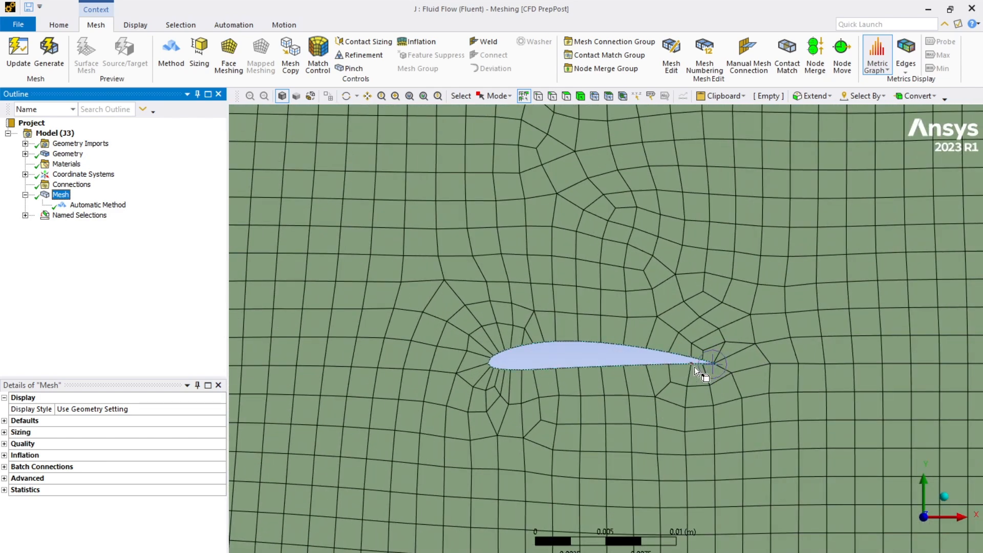
scroll(751, 390, up, 5)
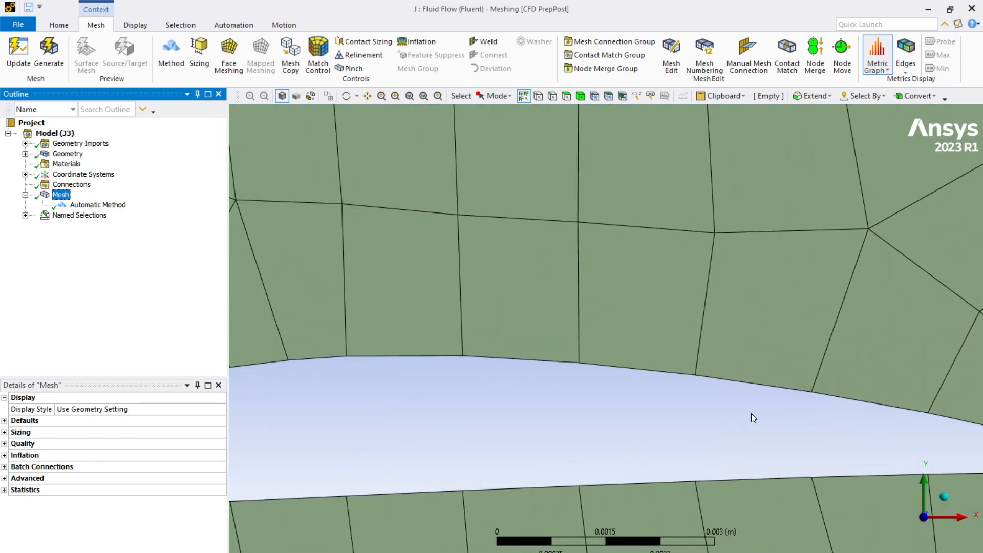
scroll(717, 302, up, 5)
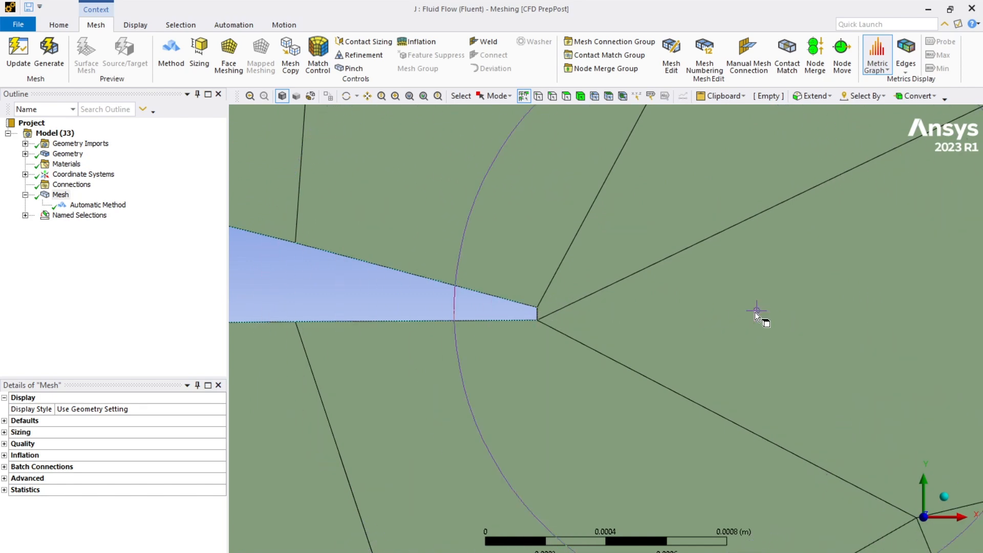
scroll(538, 338, down, 10)
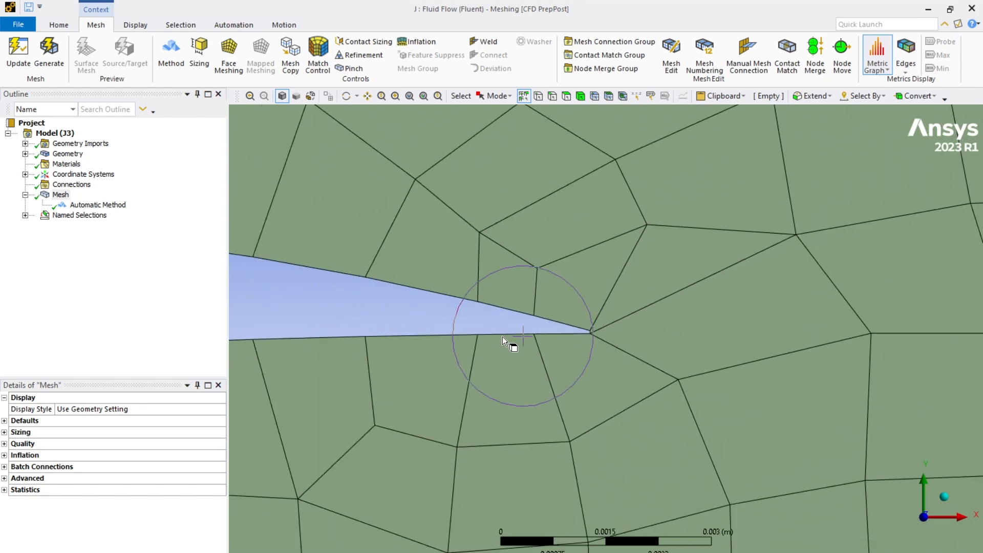
scroll(487, 357, down, 3)
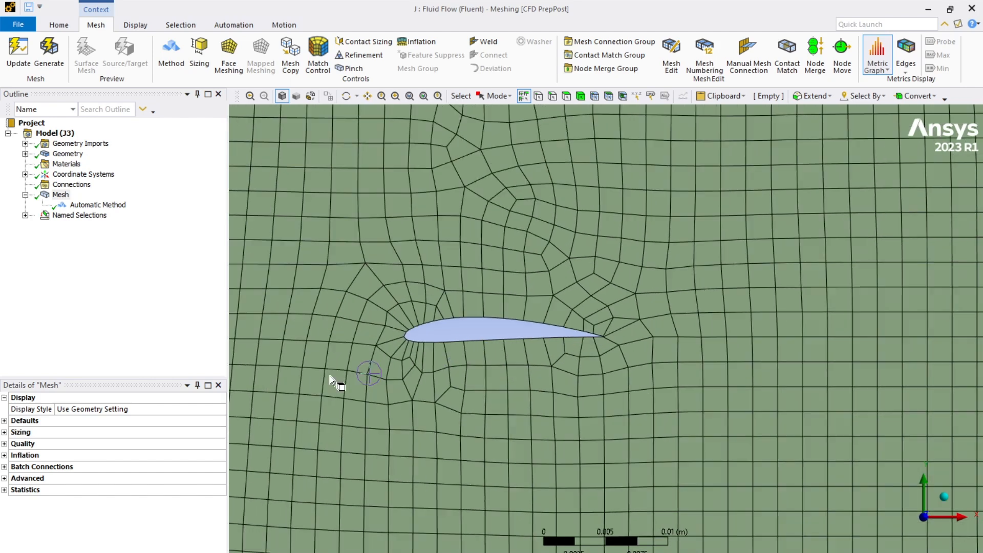
click(97, 205)
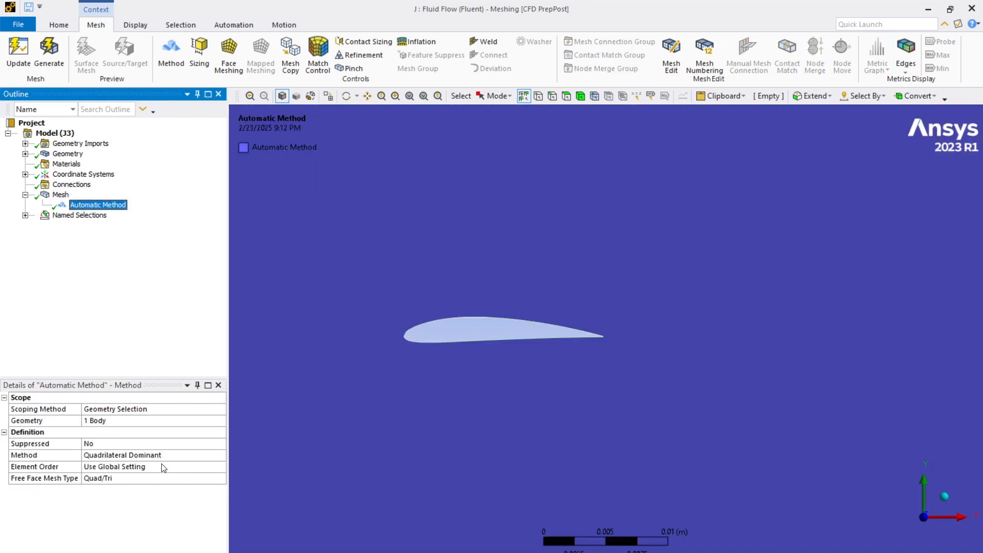
Display the global mesh settings and review the Defaults and Sizing groups, including the element order and element size
scroll(502, 369, down, 3)
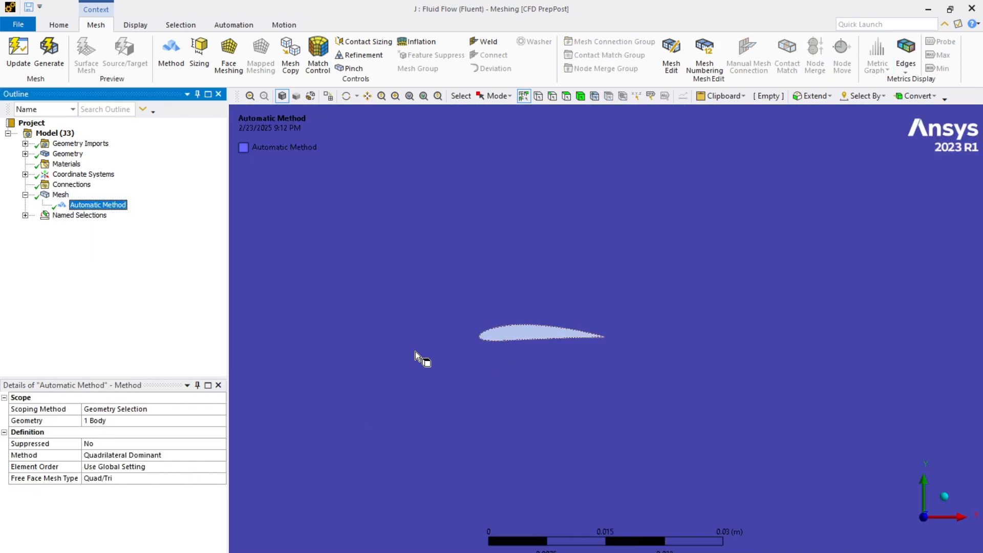
click(60, 194)
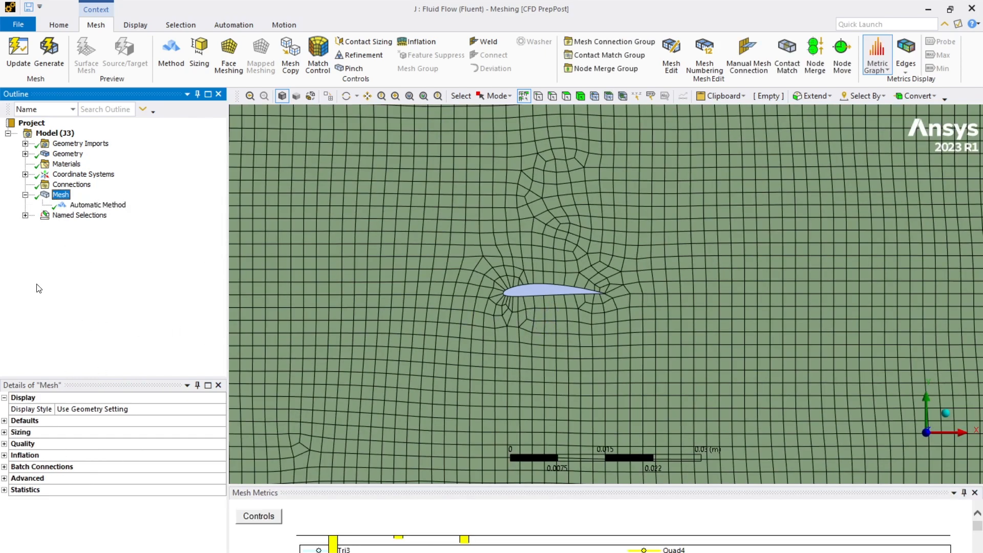
click(5, 421)
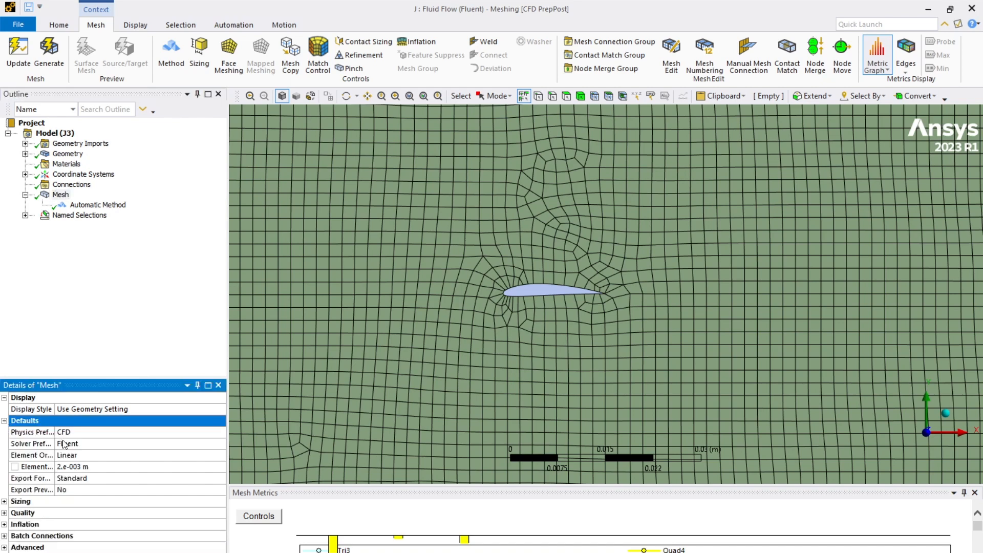
click(4, 502)
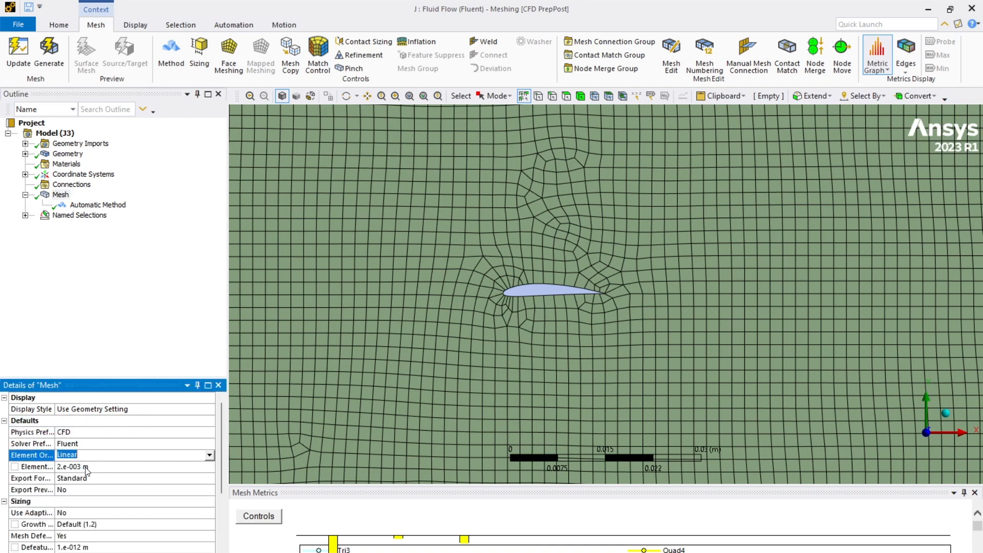
click(122, 464)
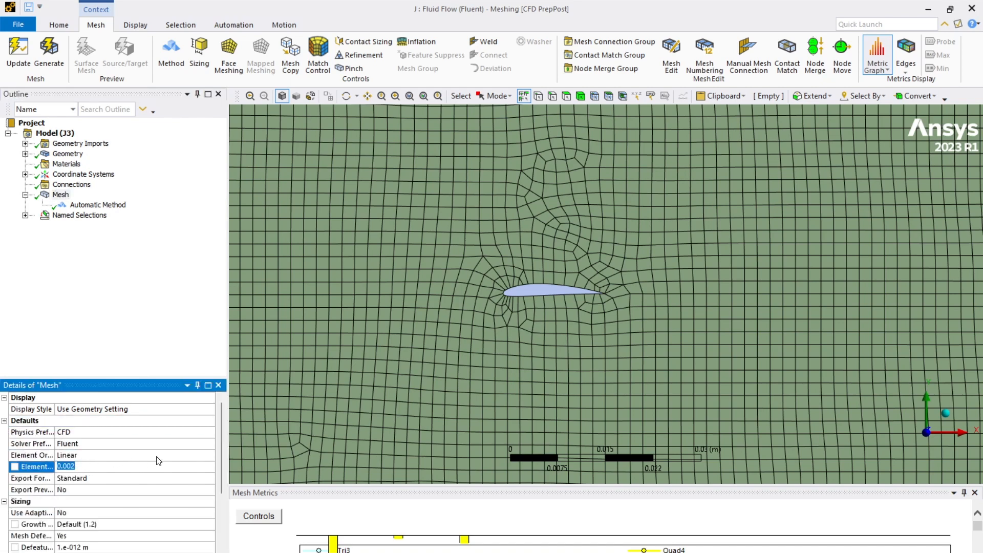
Examine the mesh along the tunnel's narrow section and the cells immediately around the airfoil
scroll(511, 287, down, 10)
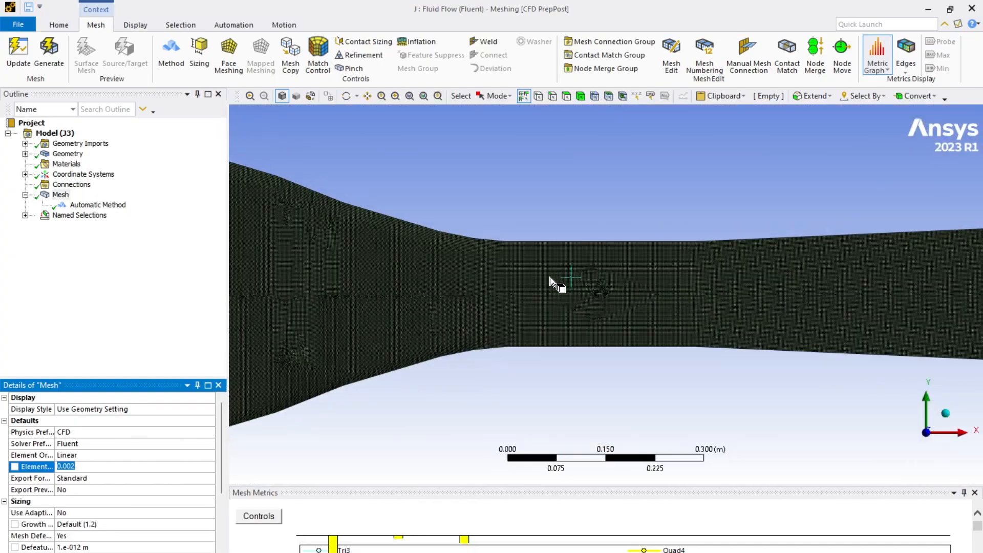
scroll(552, 275, up, 4)
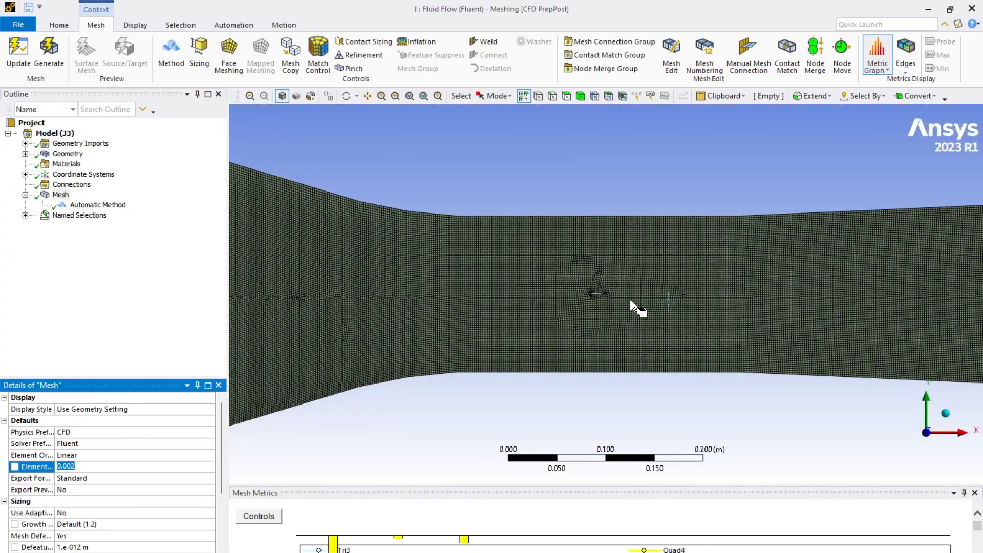
scroll(588, 298, up, 10)
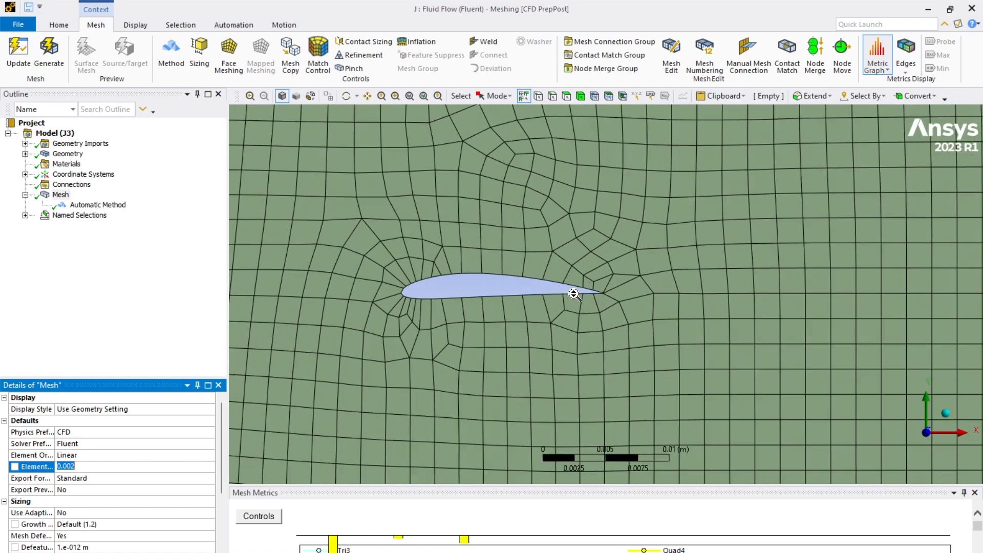
scroll(581, 299, up, 3)
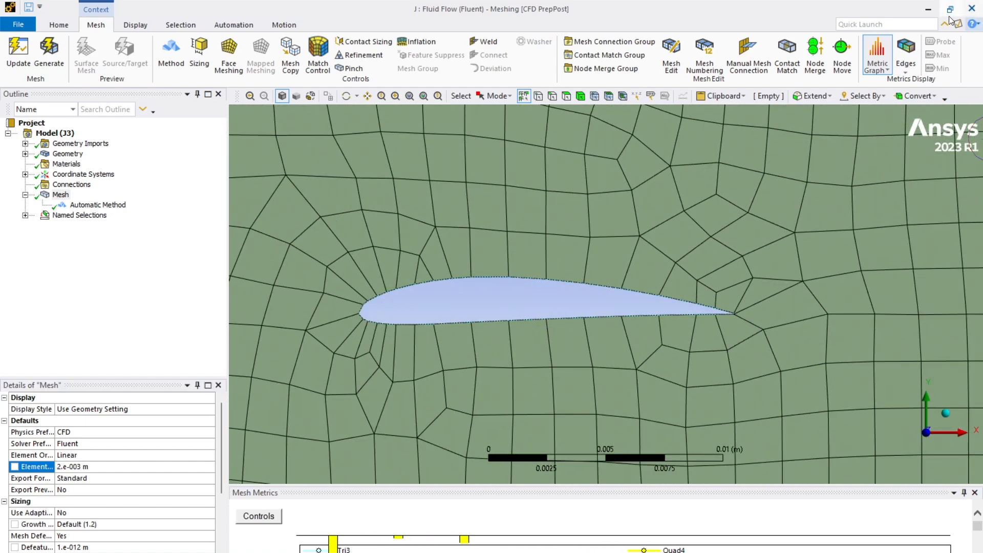
Enlarge the Mesh Metrics chart and isolate the elements of its highest-value bar, at about 0.66
click(877, 65)
click(876, 221)
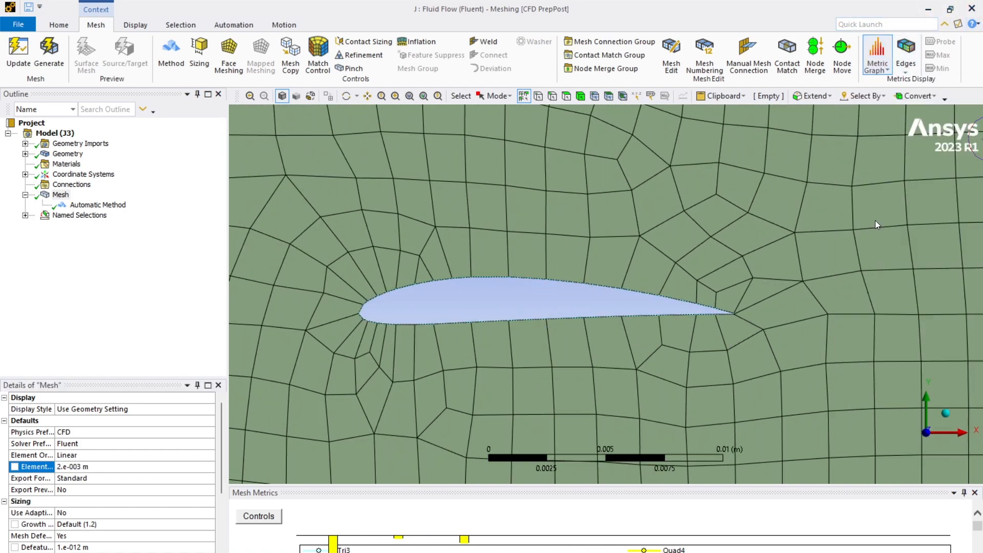
click(579, 465)
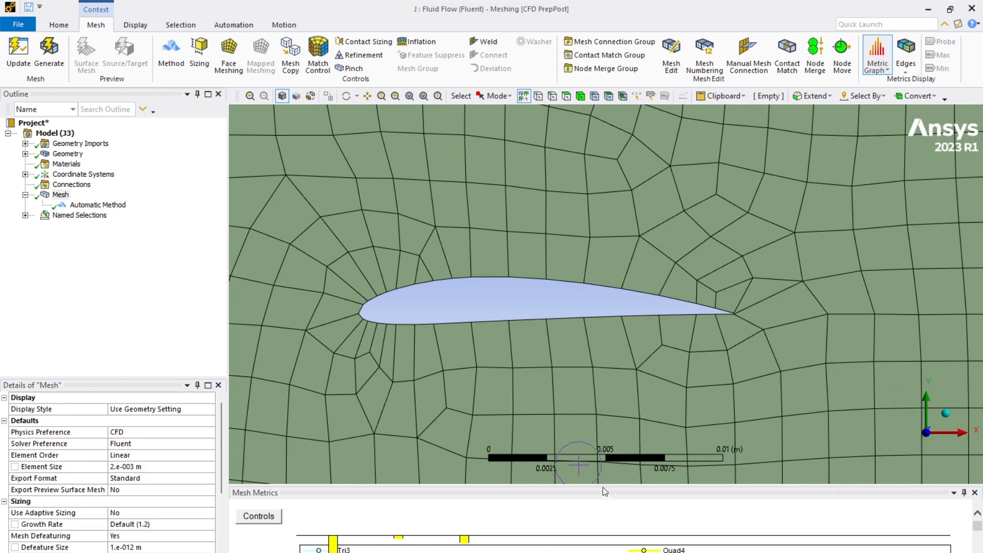
drag(603, 485, 591, 159)
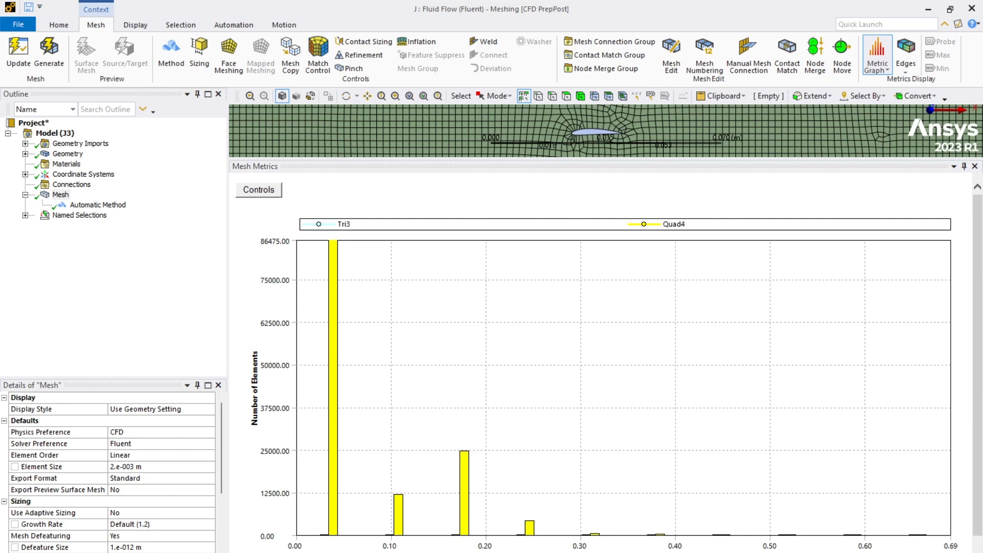
click(919, 537)
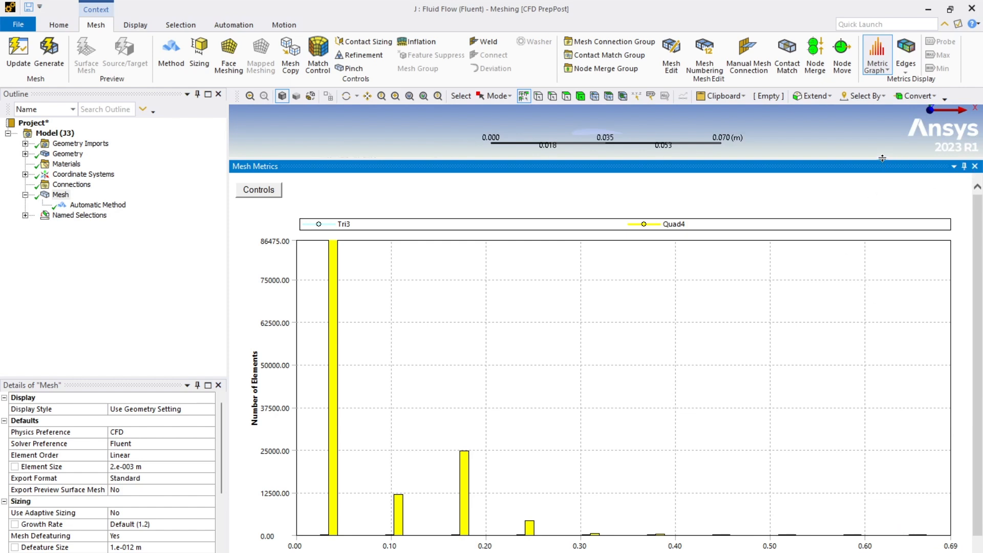
Shrink the Mesh Metrics chart and look for the isolated elements around the airfoil and across the tunnel
drag(883, 159, 840, 512)
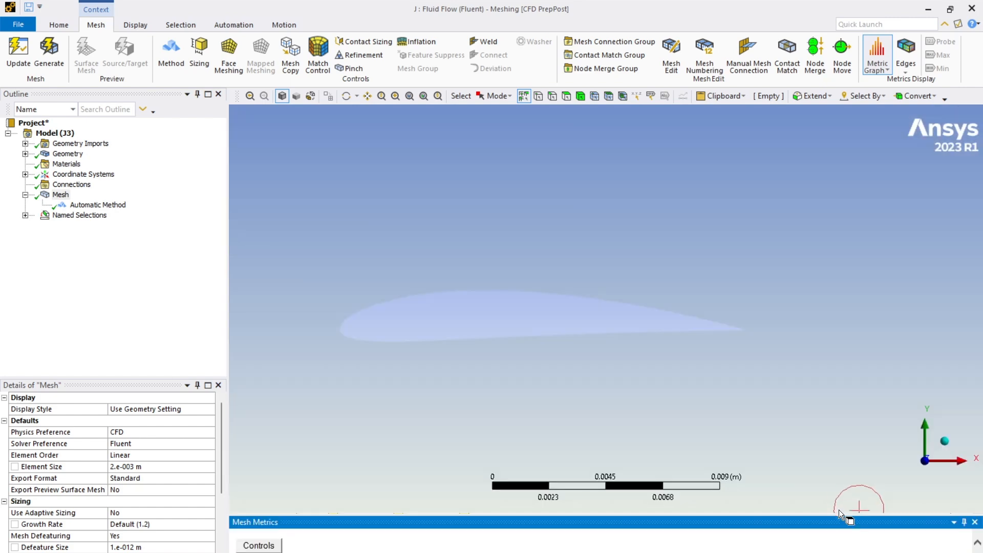
scroll(669, 334, down, 3)
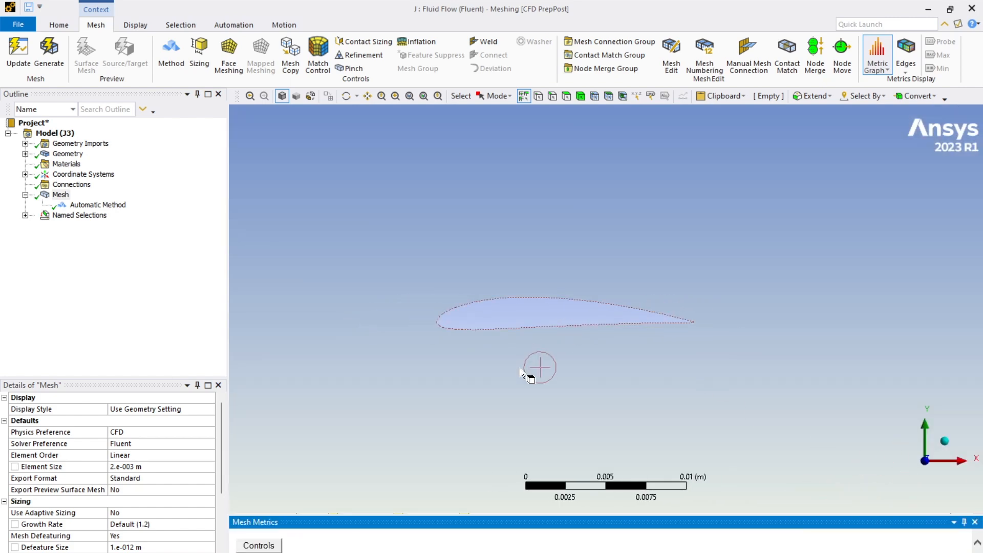
click(520, 369)
click(60, 195)
scroll(512, 304, down, 4)
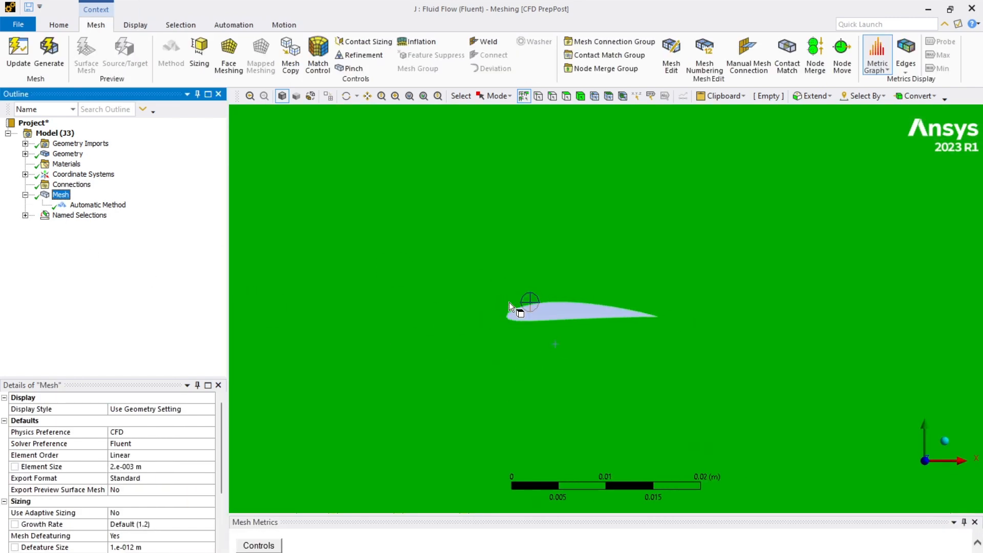
scroll(514, 298, down, 3)
scroll(513, 297, down, 5)
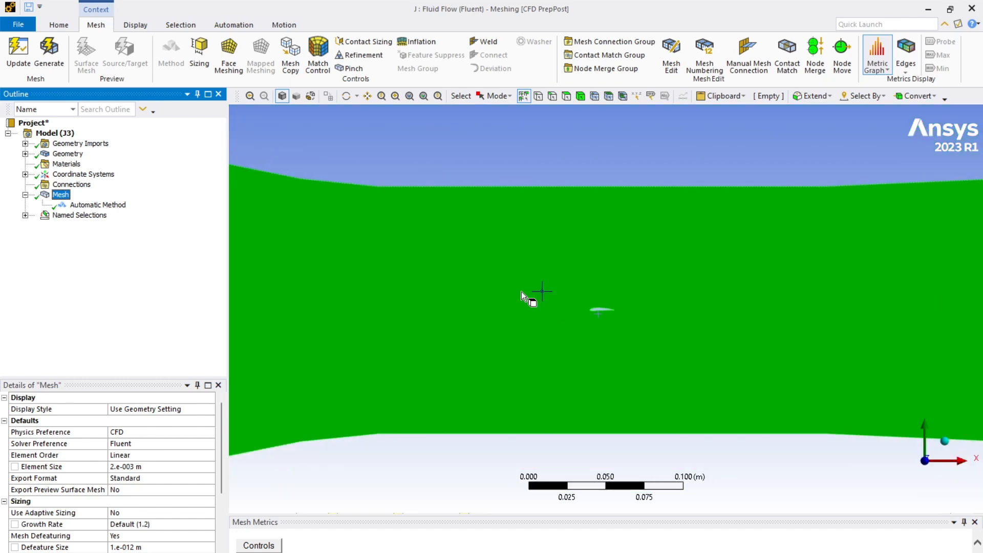
click(537, 177)
scroll(515, 356, down, 3)
scroll(515, 356, down, 2)
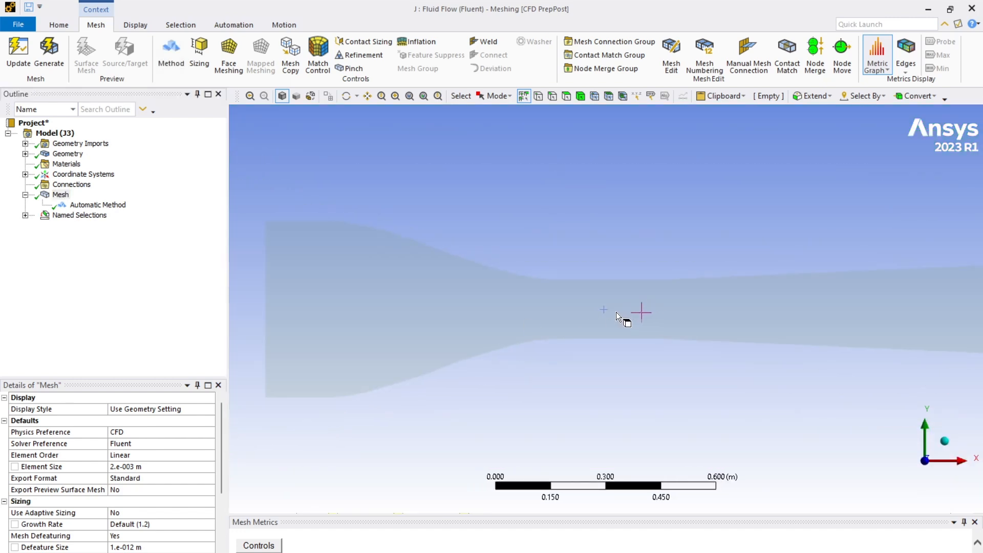
click(60, 195)
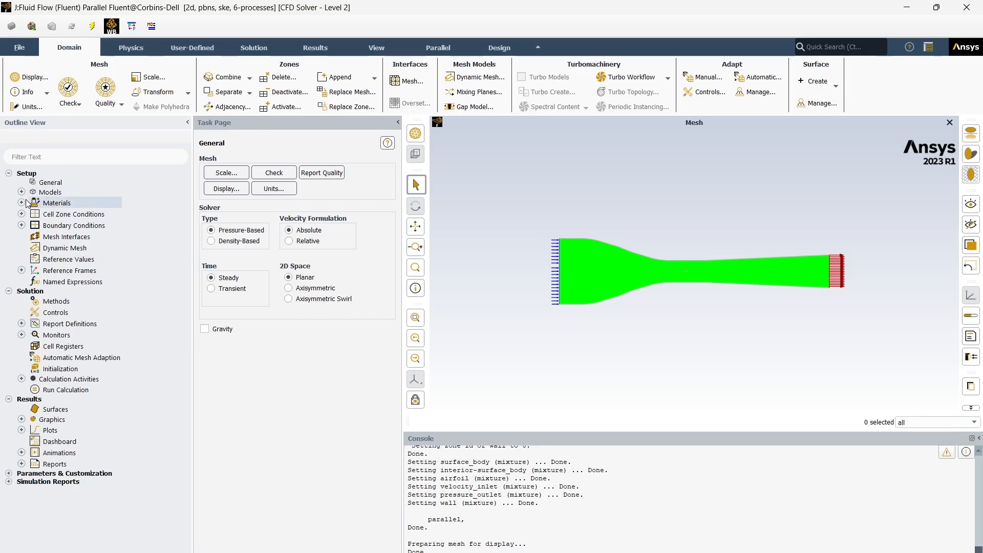
In Fluent, review the settings of the Energy and Viscous models without changing them
click(21, 192)
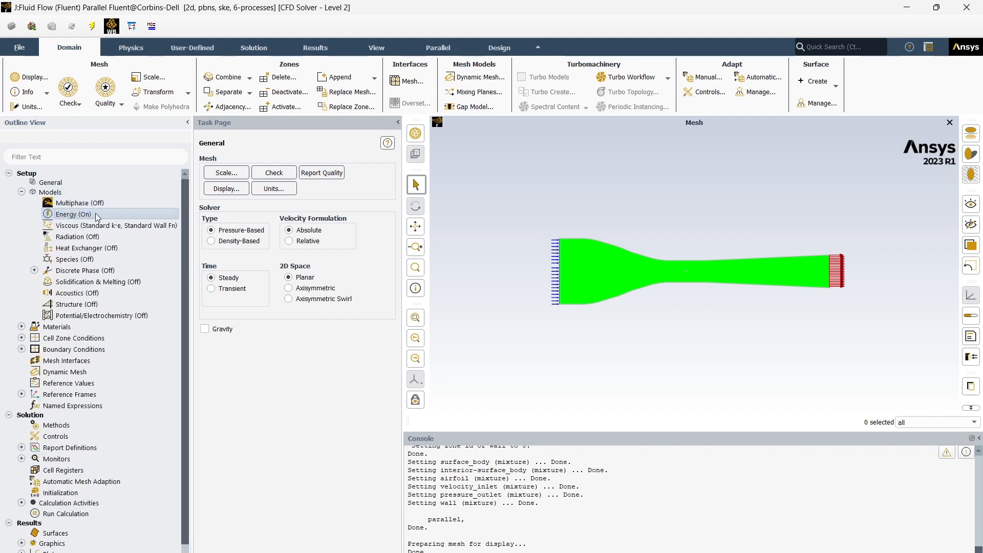
double_click(97, 217)
click(211, 352)
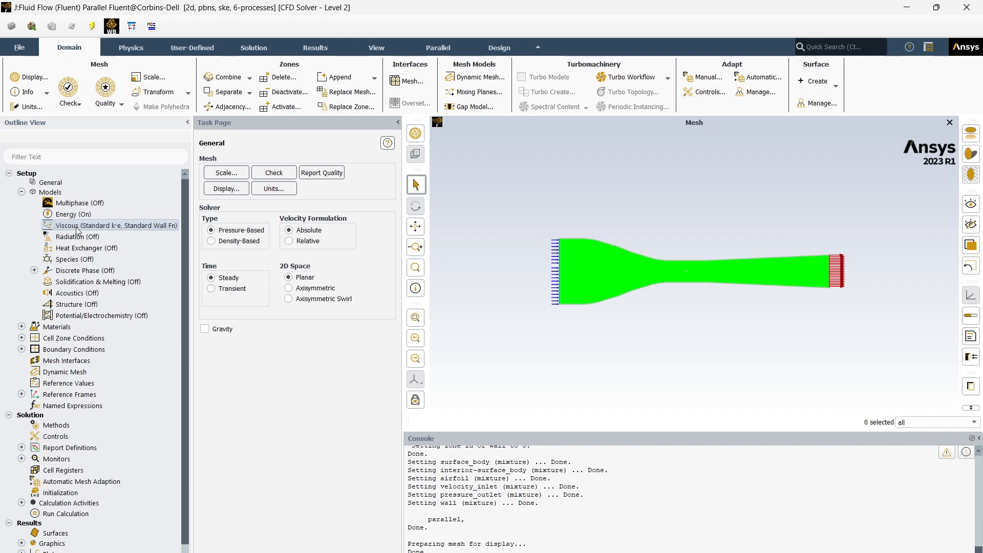
double_click(78, 225)
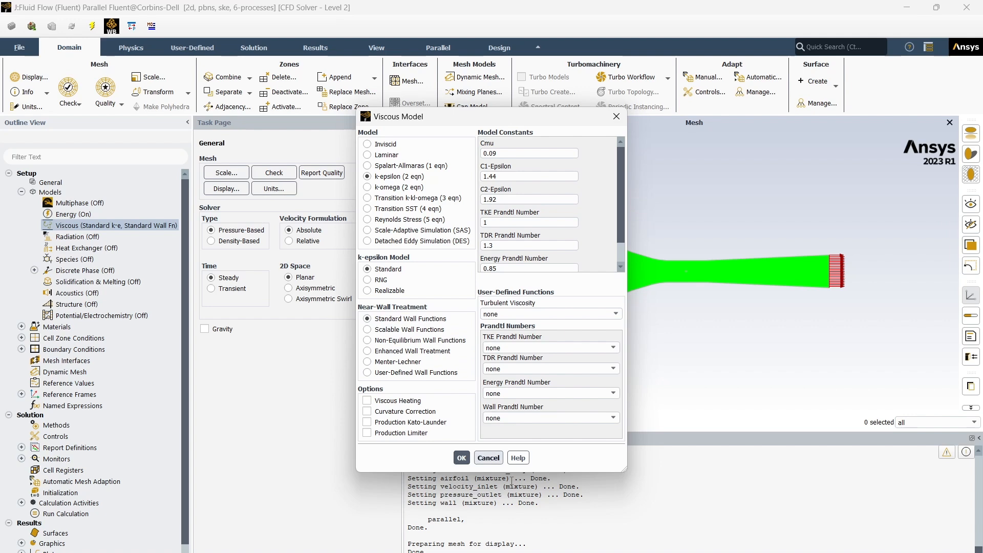
click(480, 459)
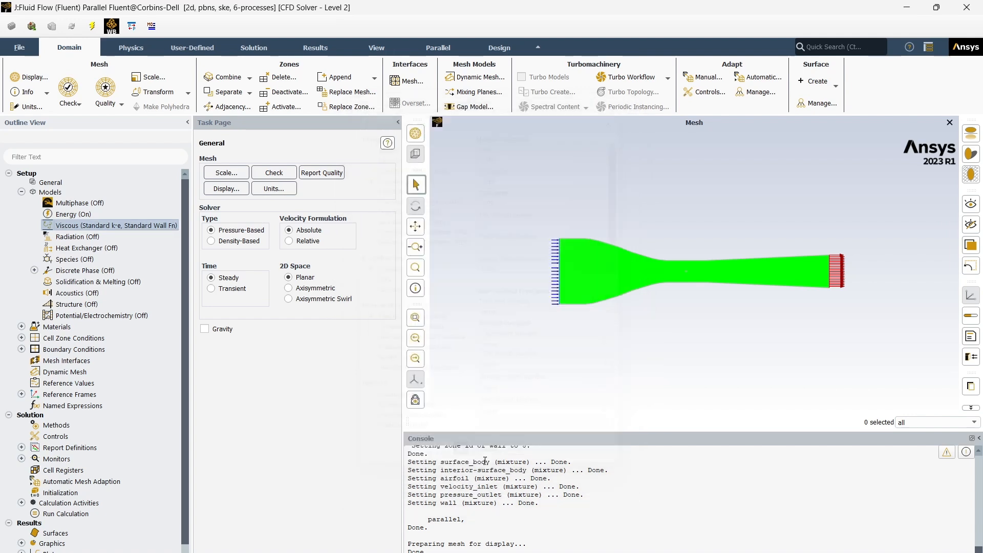
Review the cell zone conditions and the airfoil and wall zones among the wall boundary conditions
click(22, 192)
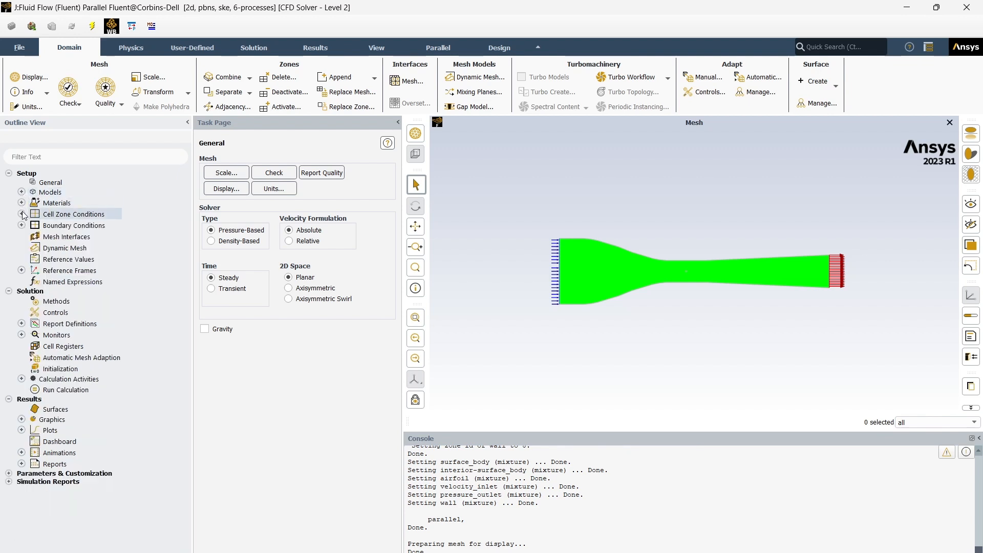
click(21, 214)
click(22, 214)
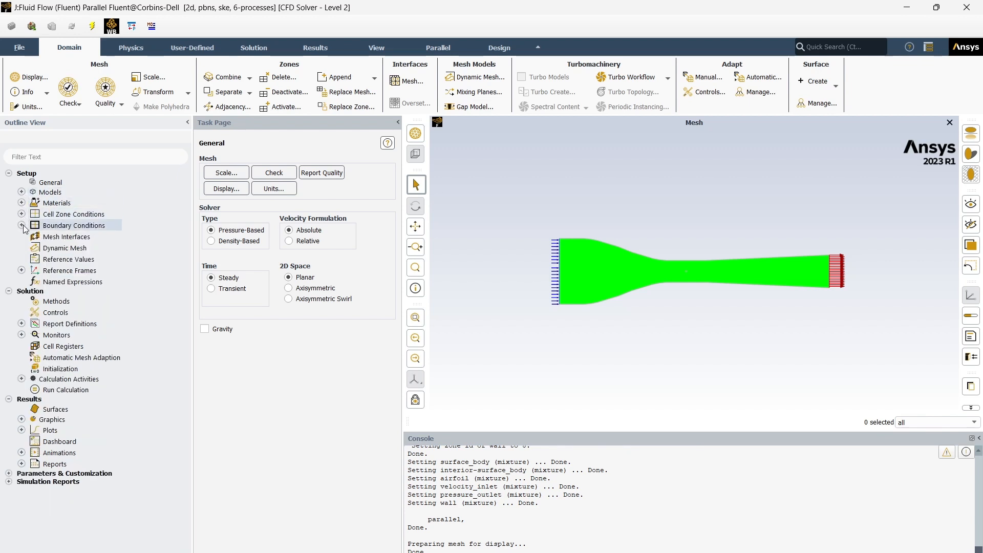
click(22, 225)
click(35, 270)
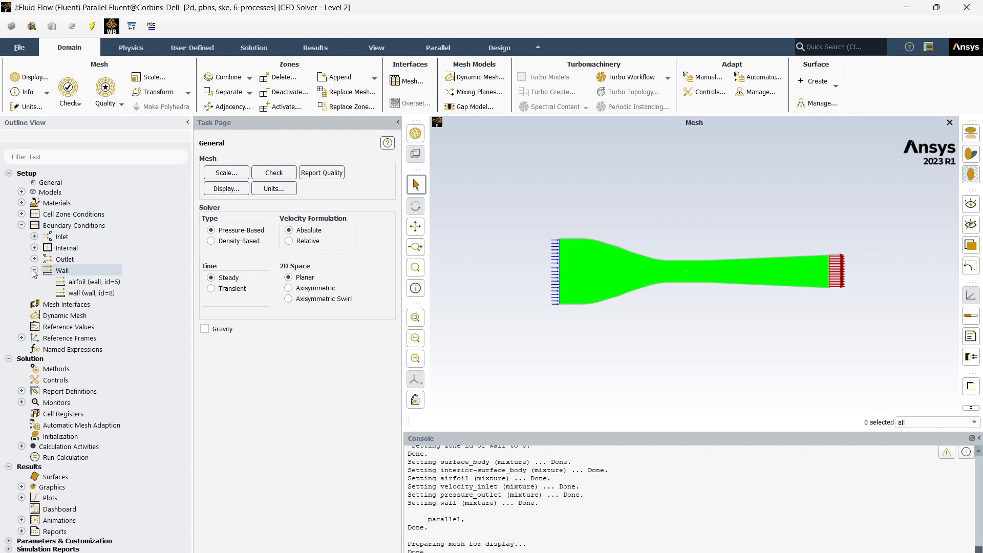
click(77, 293)
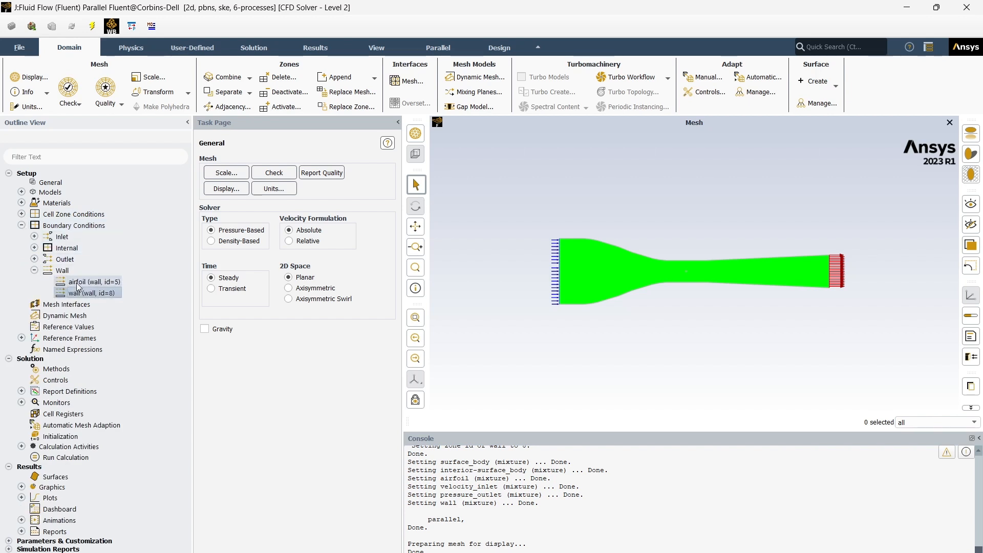
click(35, 271)
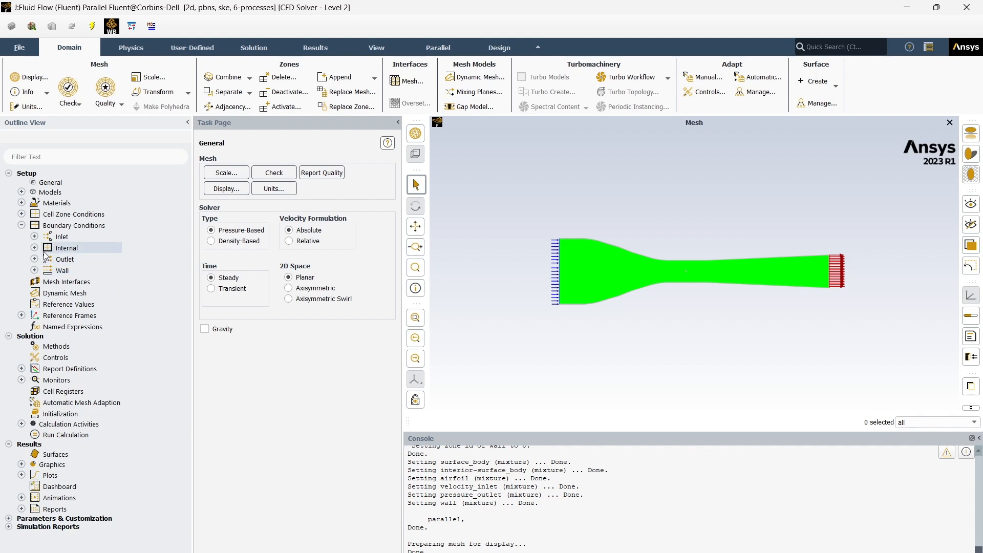
Review the velocity_inlet boundary's momentum settings, focusing on its velocity magnitude, and close them
click(35, 237)
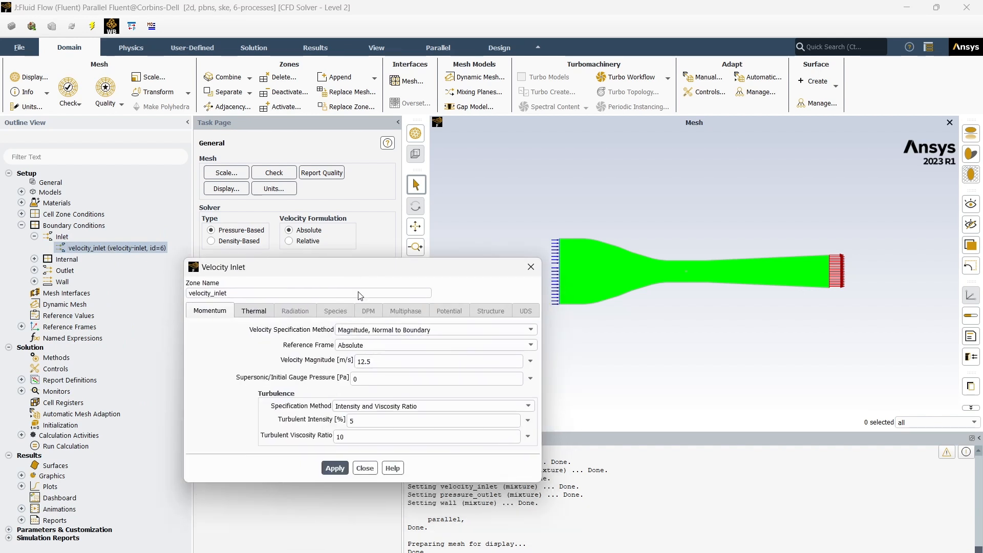
double_click(378, 360)
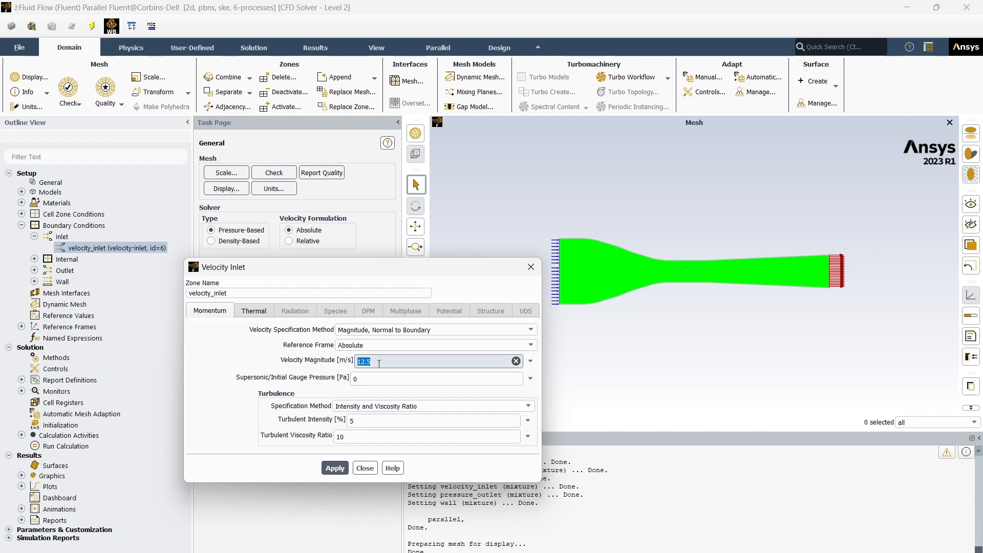
click(366, 469)
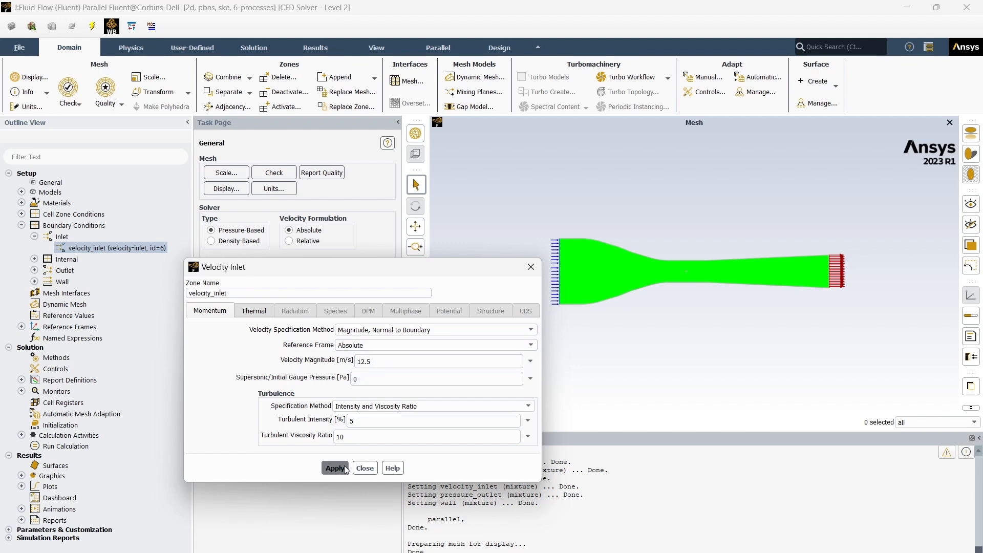
click(34, 236)
click(21, 226)
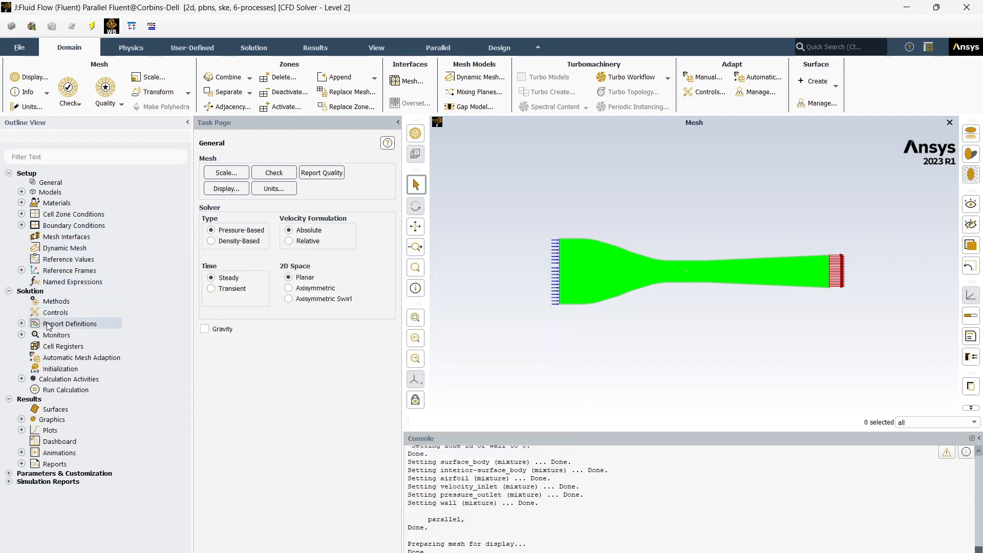
Review the properties of the drag_coeff report definition and close the report definitions
click(21, 324)
double_click(60, 324)
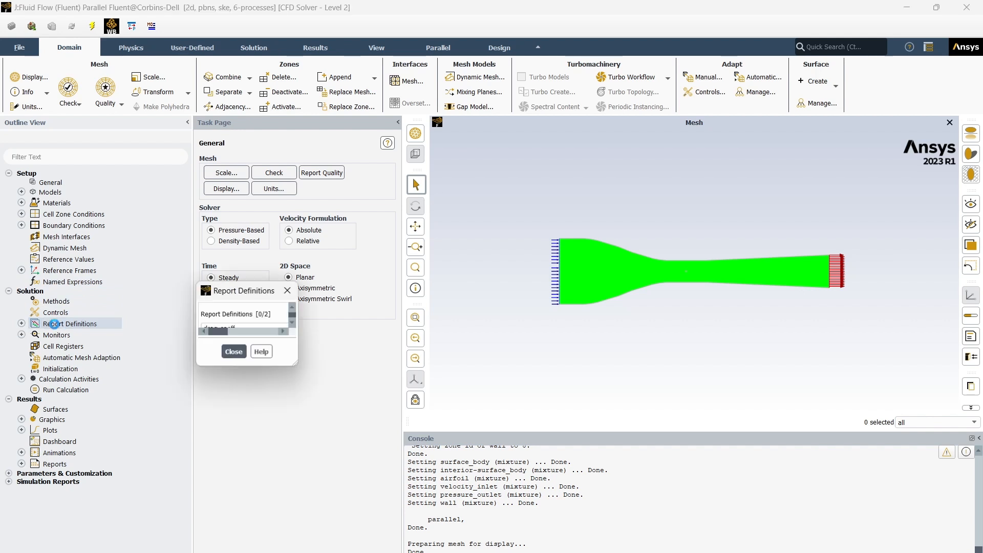
click(225, 257)
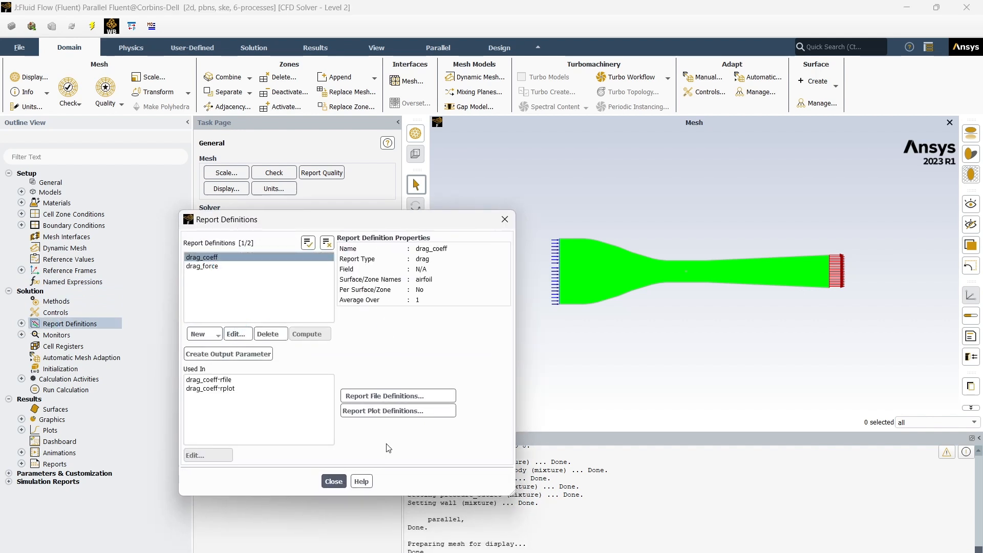
click(334, 482)
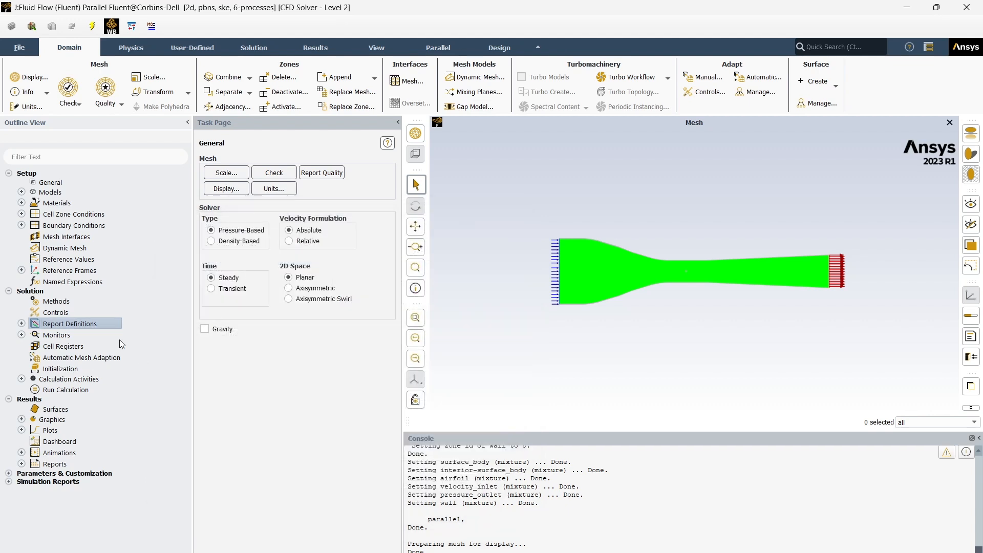
Try to create a drag coefficient report definition named drag_coeff on the airfoil zone
double_click(42, 326)
click(209, 335)
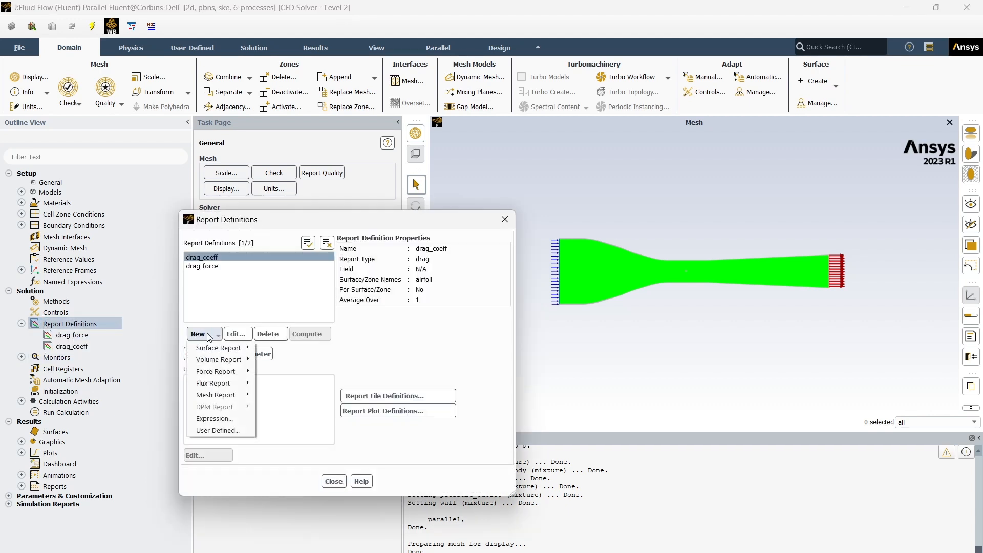
mouse_move(238, 372)
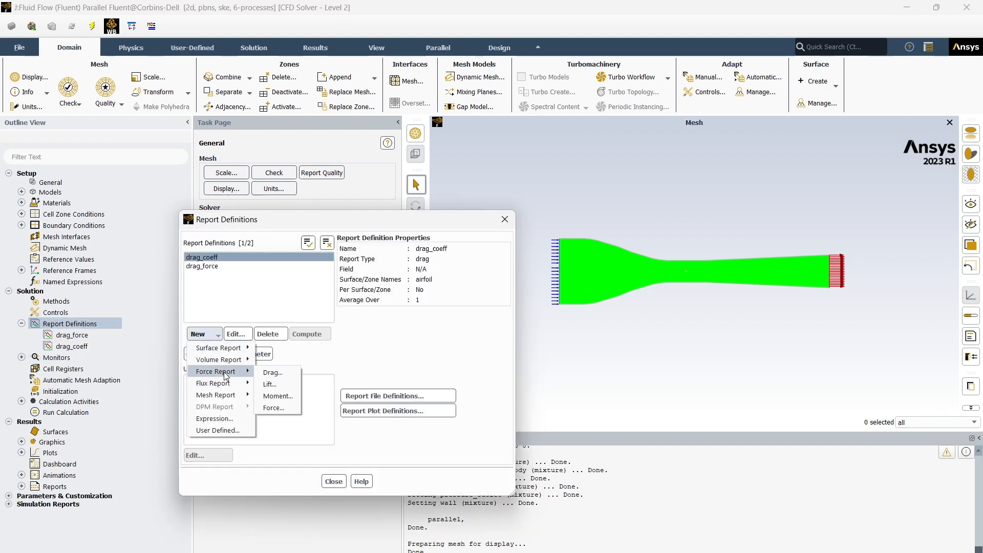
click(270, 373)
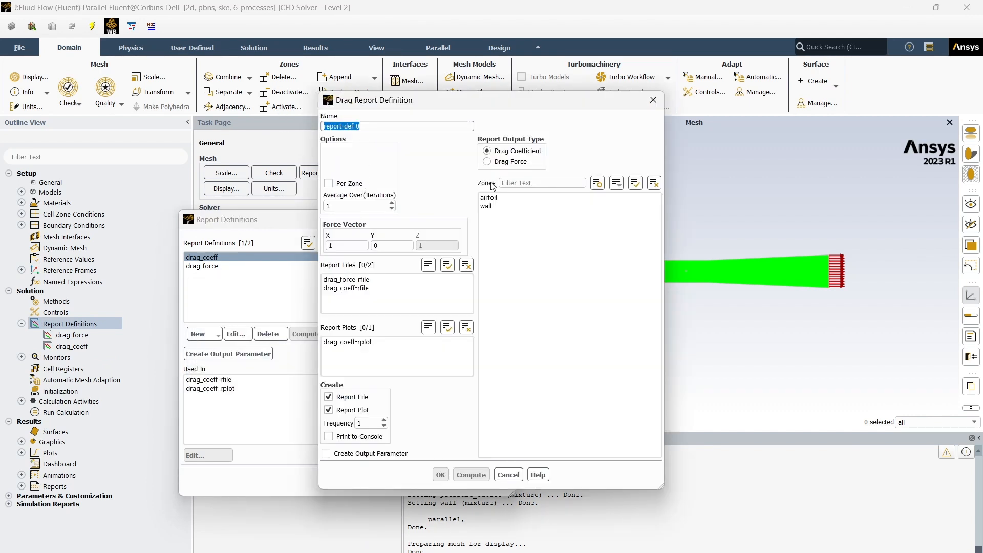
text(drag_coeff)
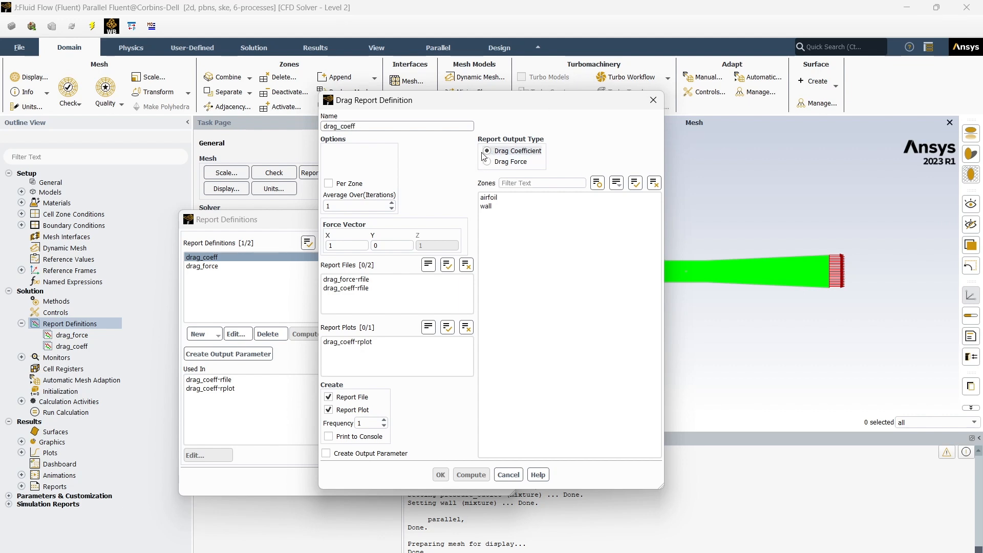
click(491, 199)
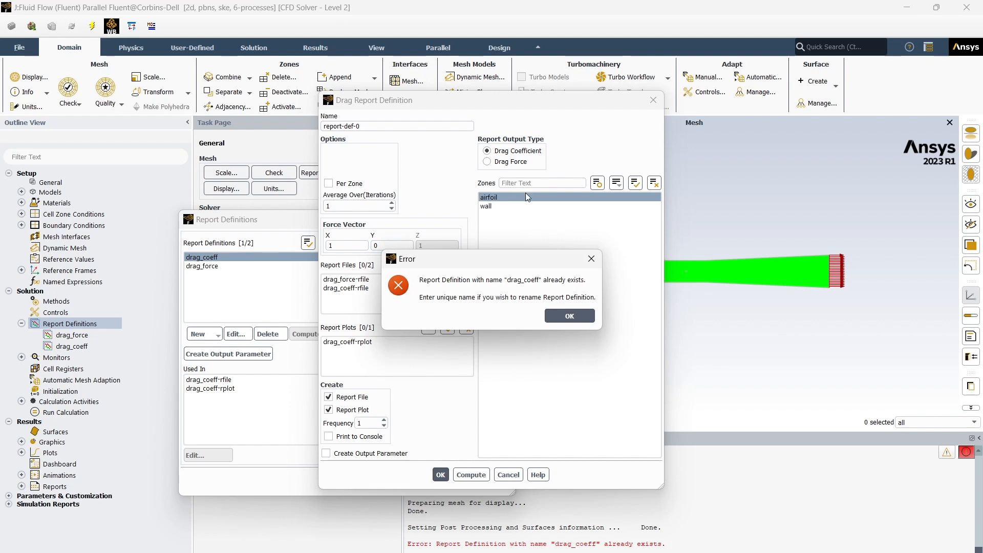
click(562, 313)
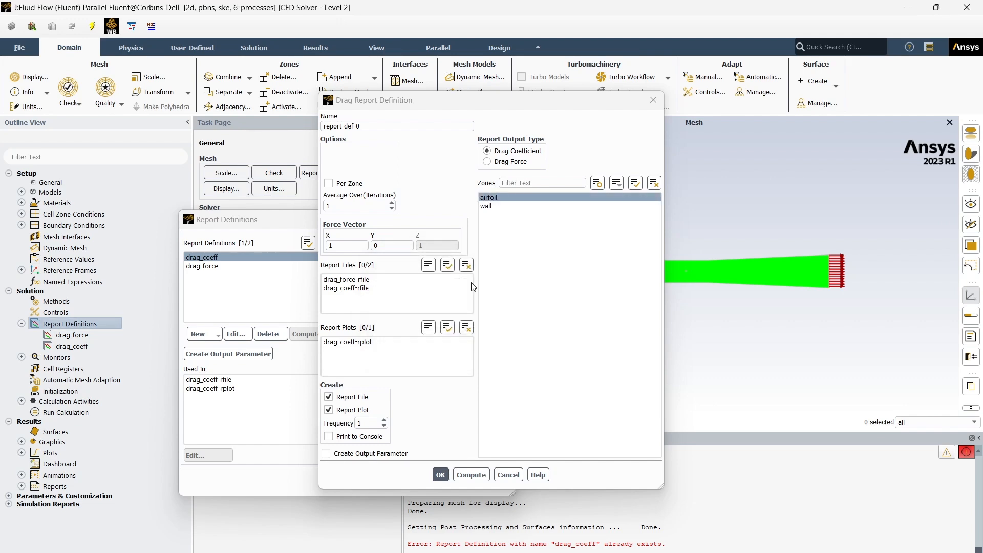
click(509, 475)
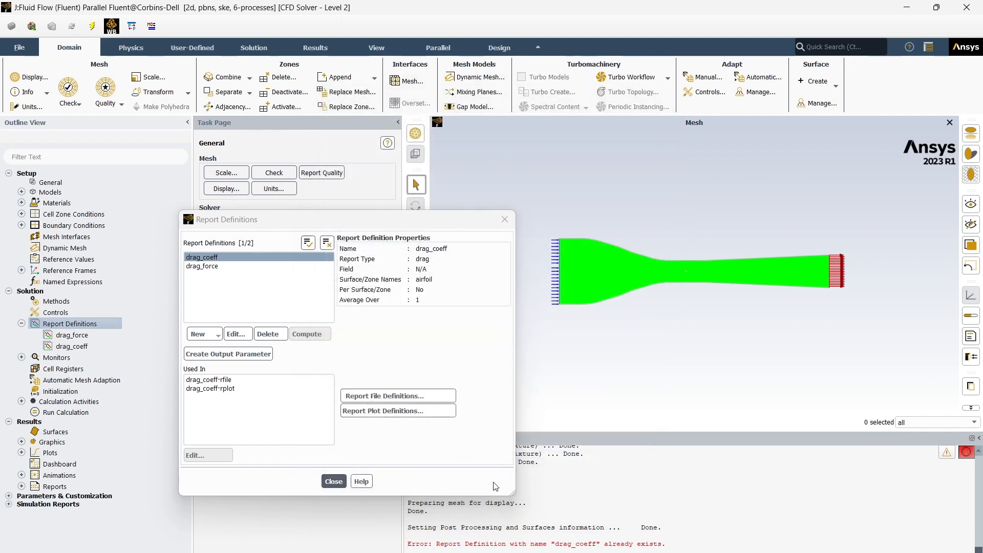
click(334, 483)
click(21, 324)
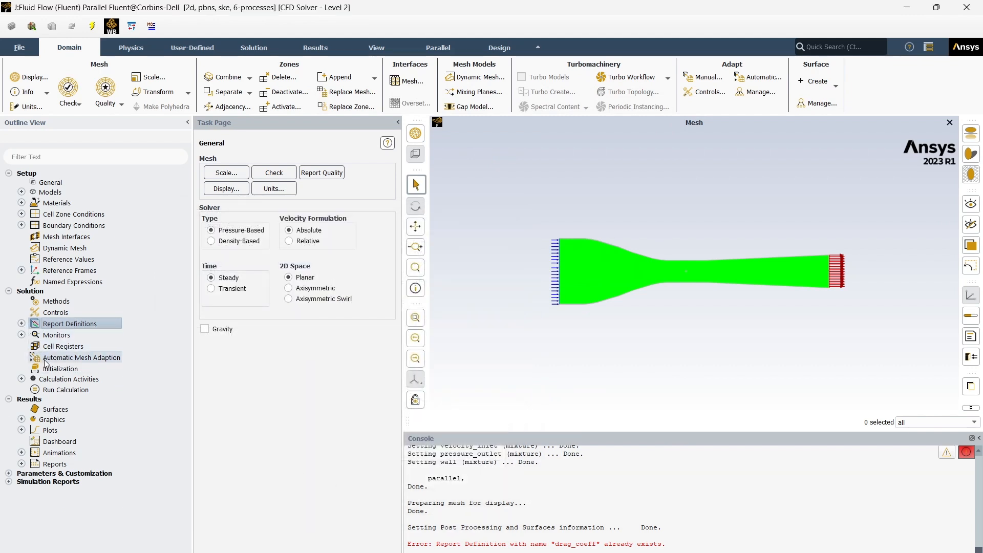
Initialize the solution with hybrid initialization and run the calculation with 250 iterations
click(57, 370)
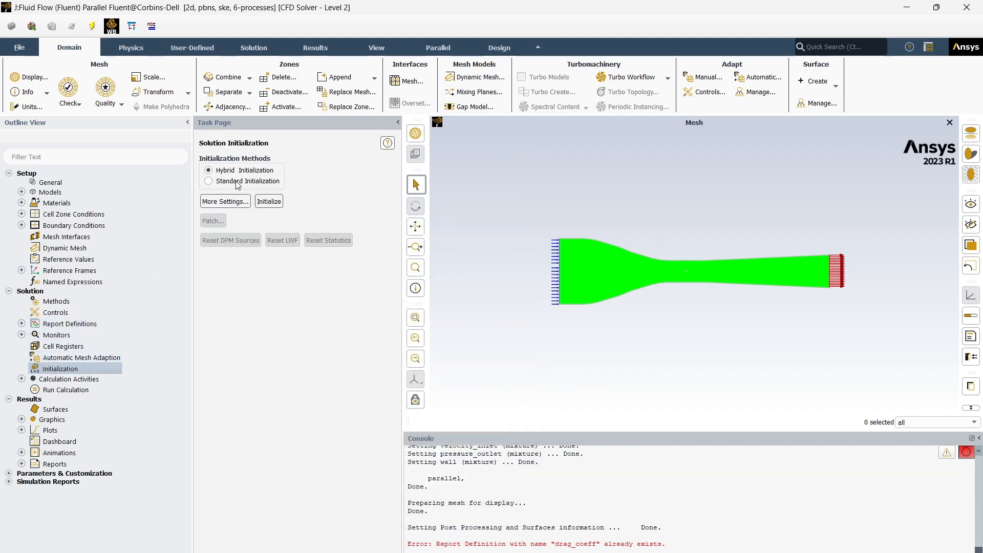
click(263, 203)
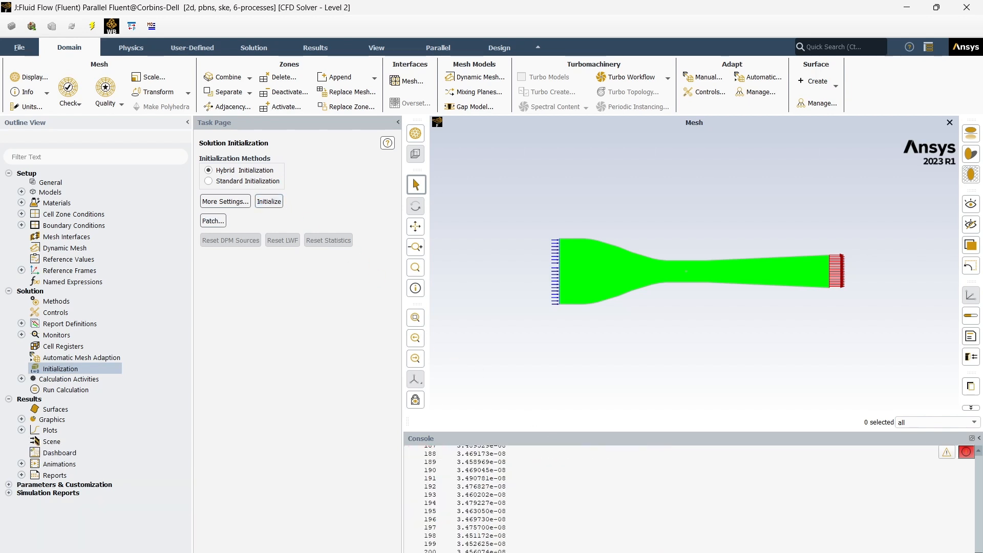
click(65, 390)
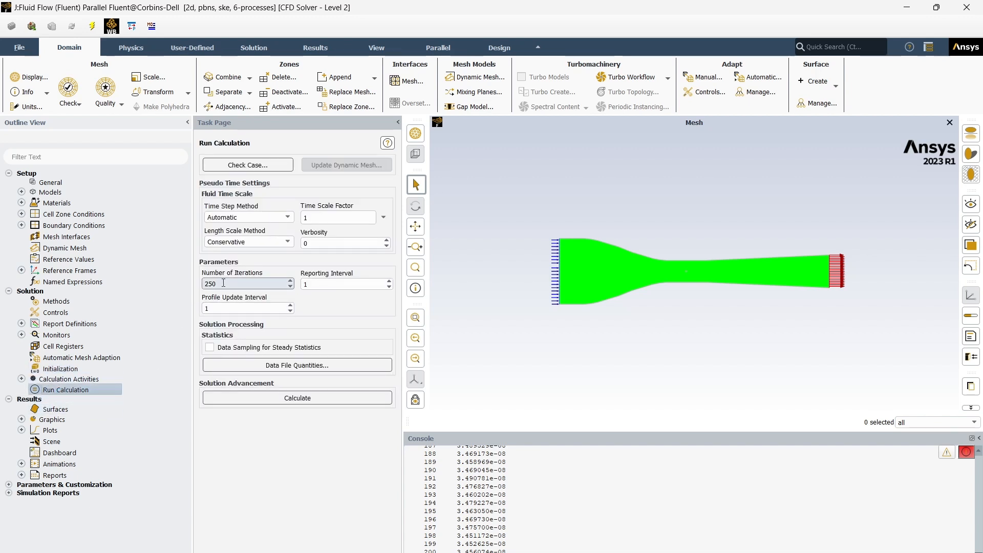
double_click(241, 284)
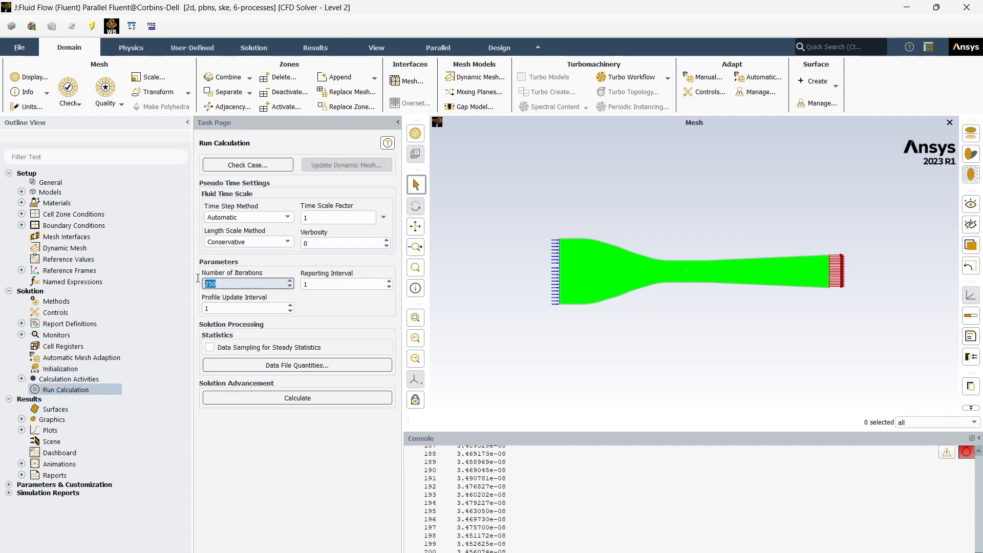
click(313, 397)
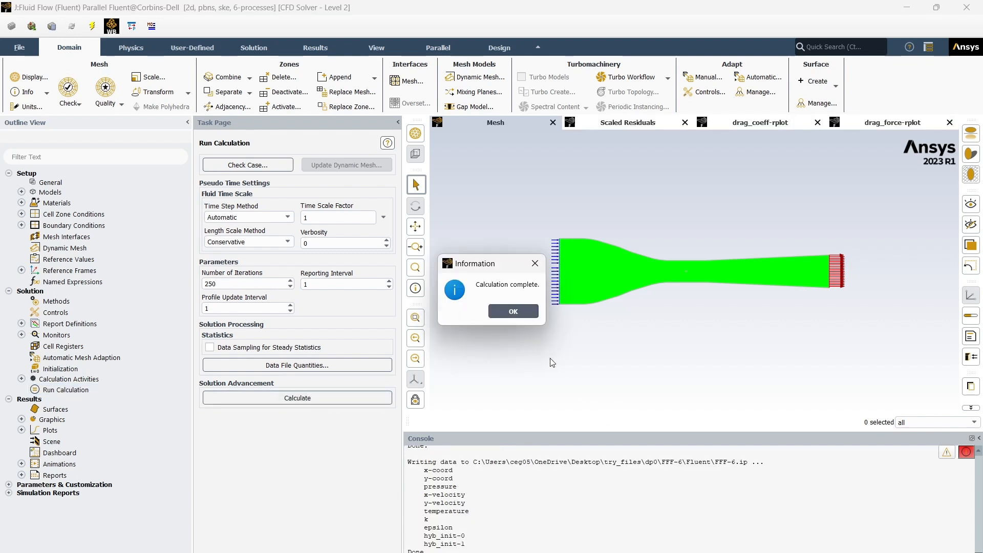
click(527, 312)
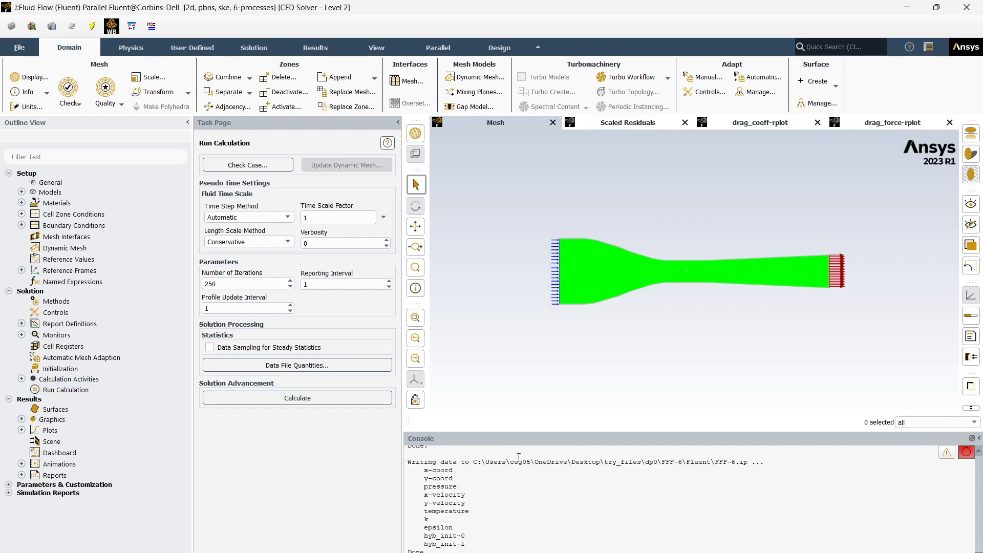
Check the residual history in the console for convergence and examine the drag_coeff and drag_force plots
scroll(519, 537, up, 3)
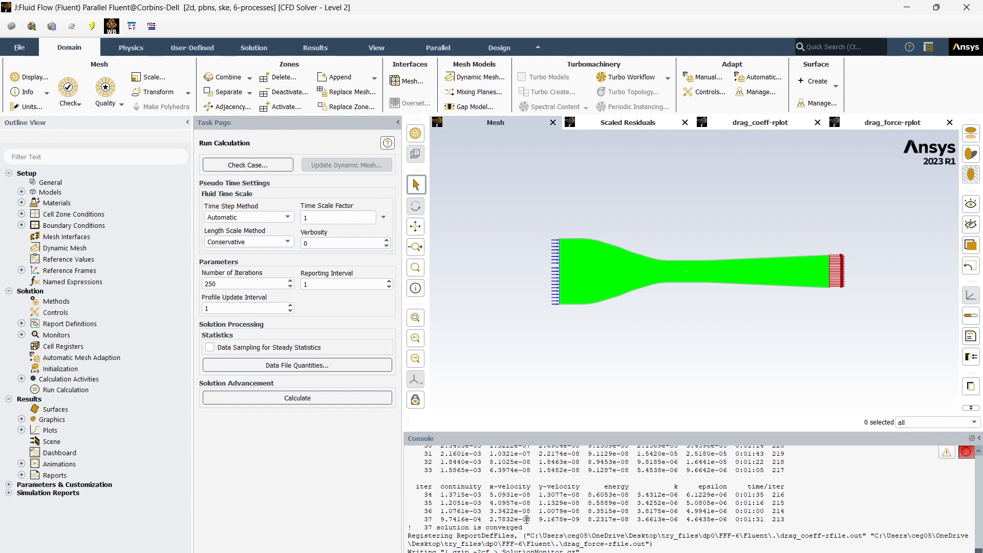
drag(524, 528, 414, 527)
click(536, 519)
click(641, 135)
click(719, 119)
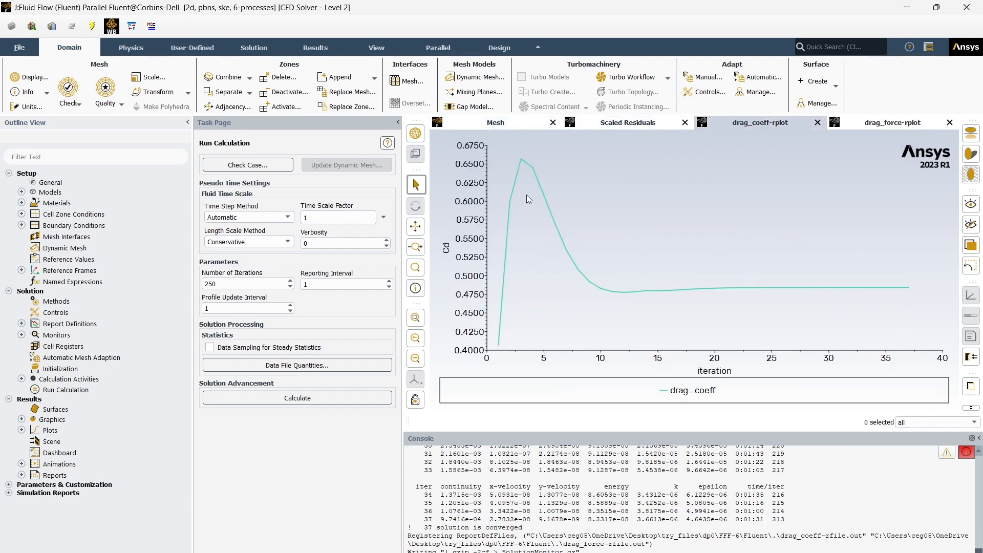
click(881, 123)
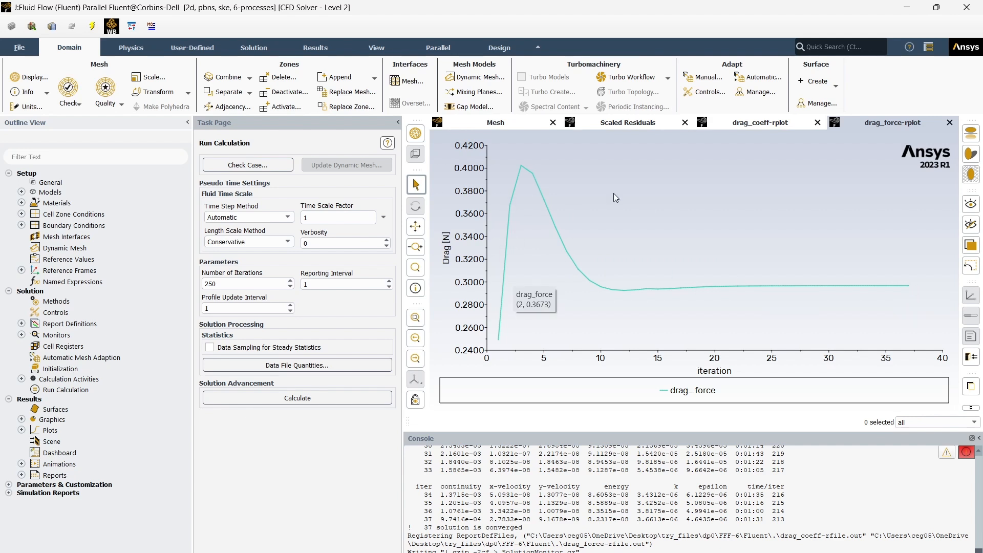
Create a velocity magnitude contour with all surfaces selected, compute its range and display it
click(21, 419)
double_click(67, 442)
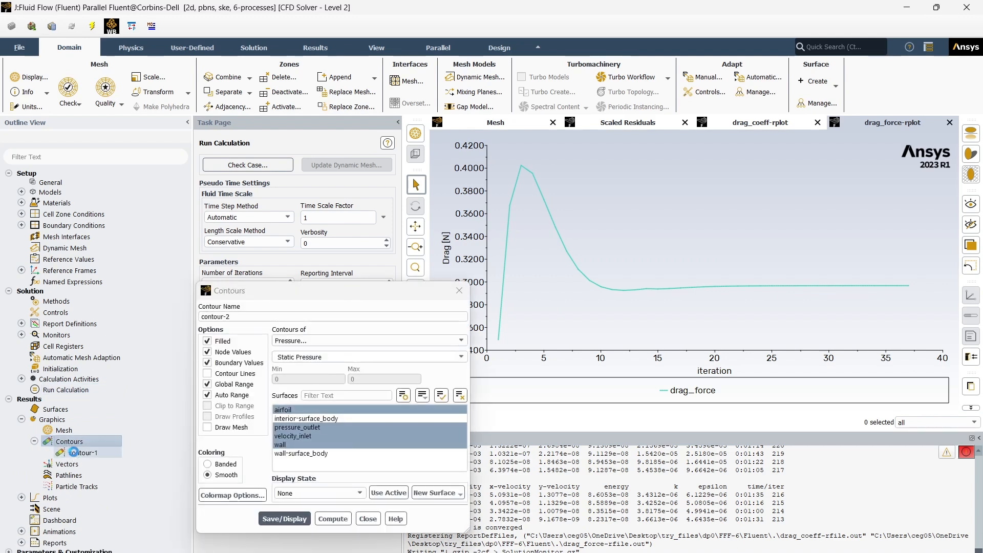
click(408, 342)
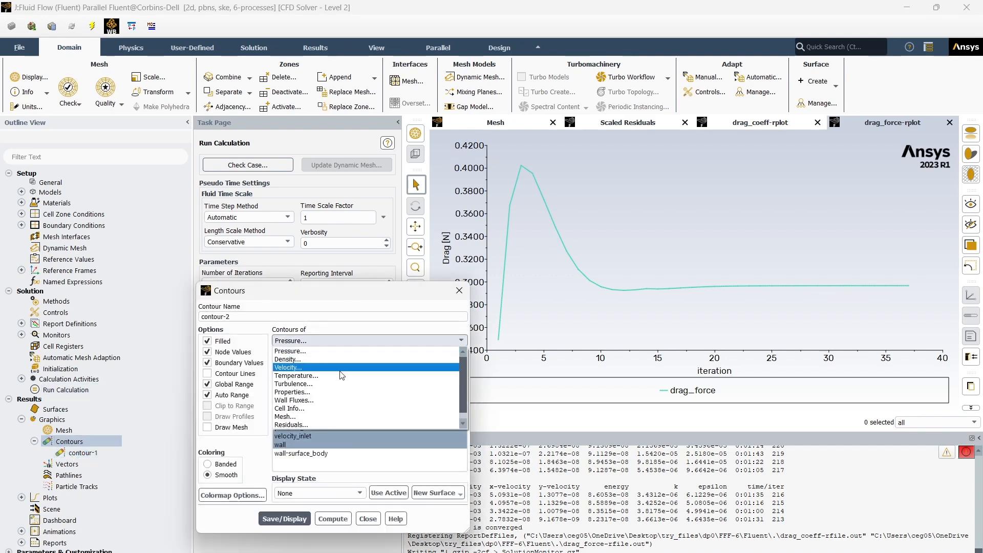
click(331, 367)
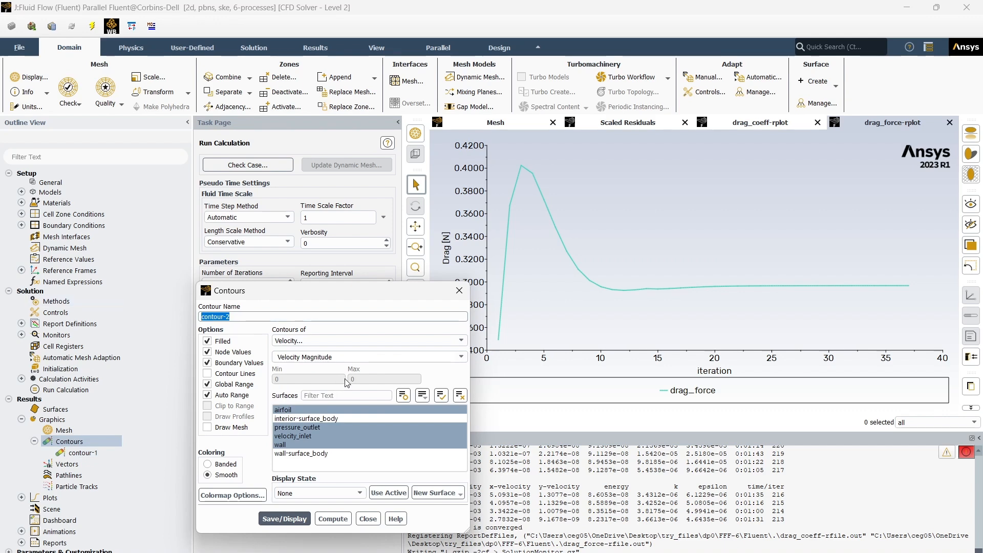
click(315, 445)
click(315, 454)
click(307, 418)
click(333, 519)
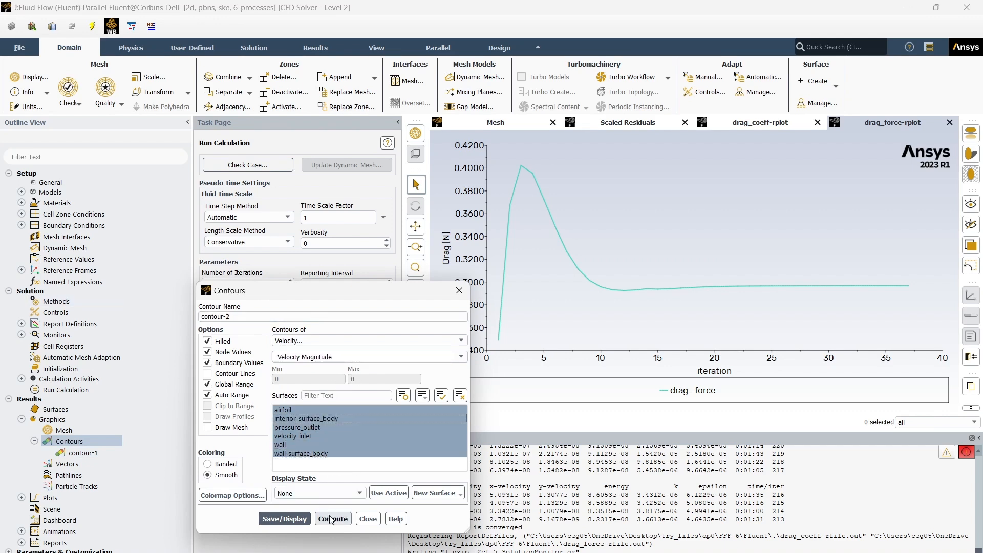
click(284, 519)
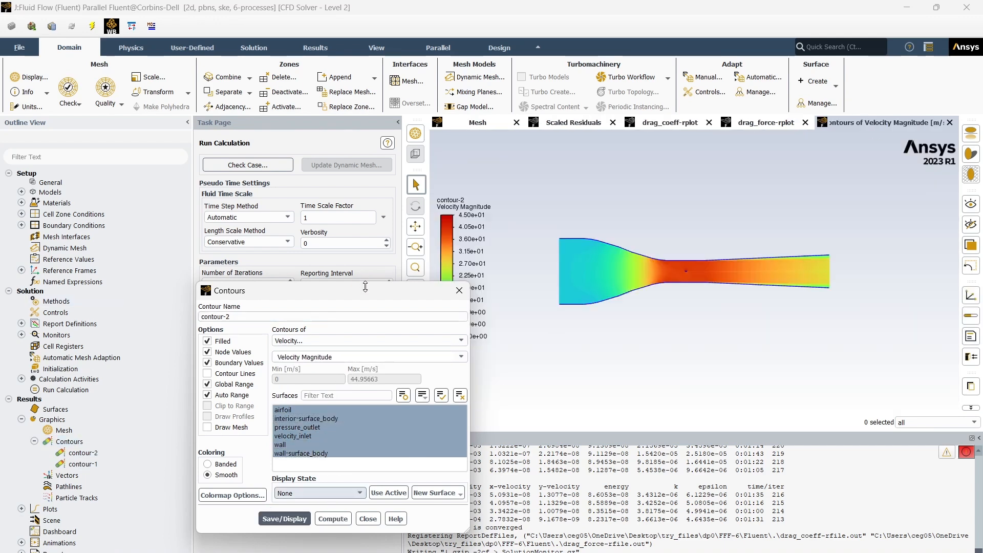
Examine the velocity contour around the airfoil and along the whole tunnel, and close the contour settings
drag(367, 287, 188, 249)
scroll(678, 267, up, 5)
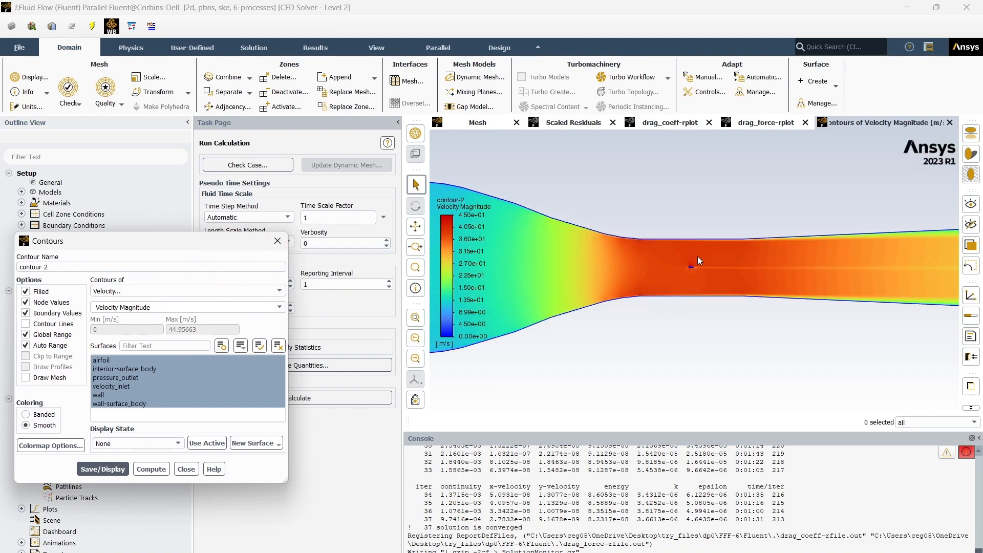
scroll(692, 266, down, 5)
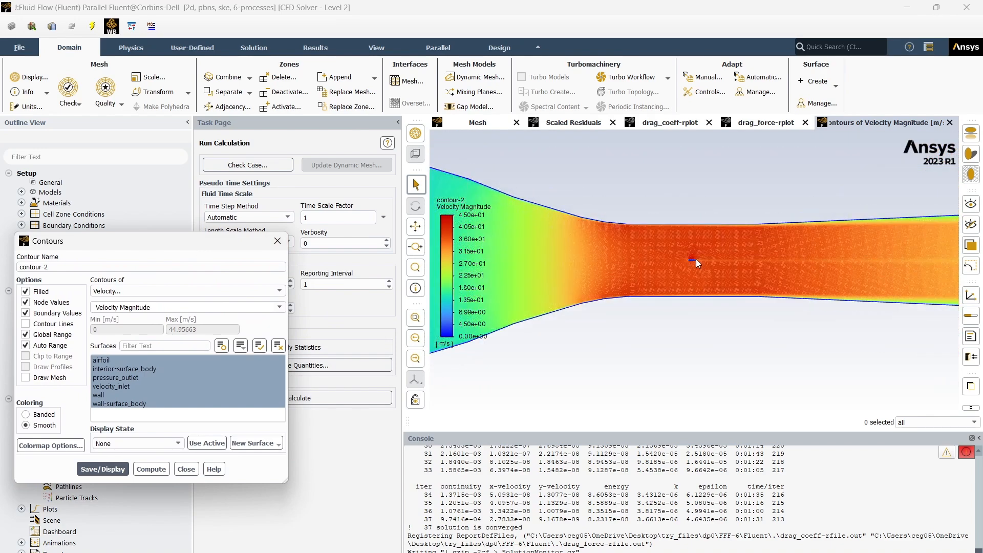
scroll(699, 259, up, 10)
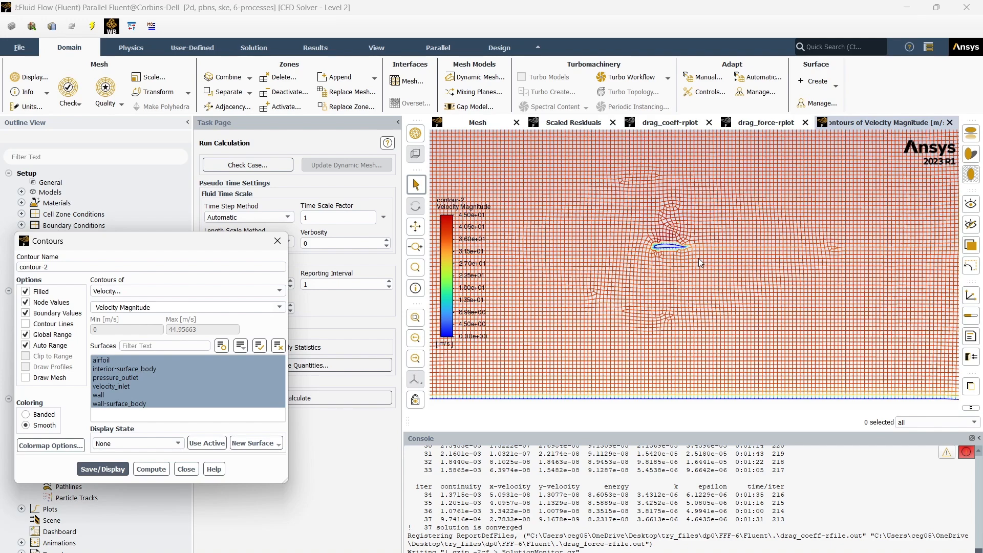
scroll(654, 238, down, 10)
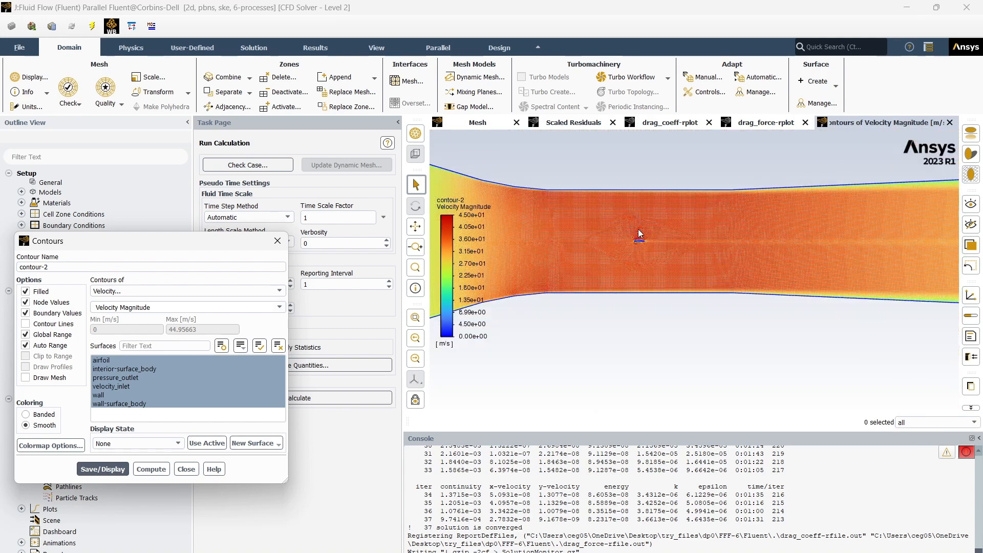
scroll(638, 231, down, 5)
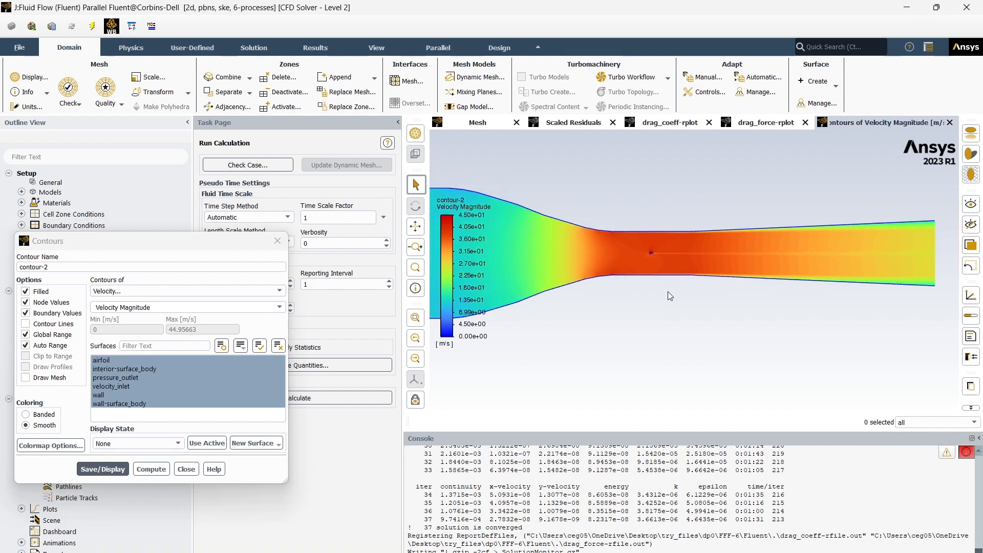
scroll(668, 296, down, 3)
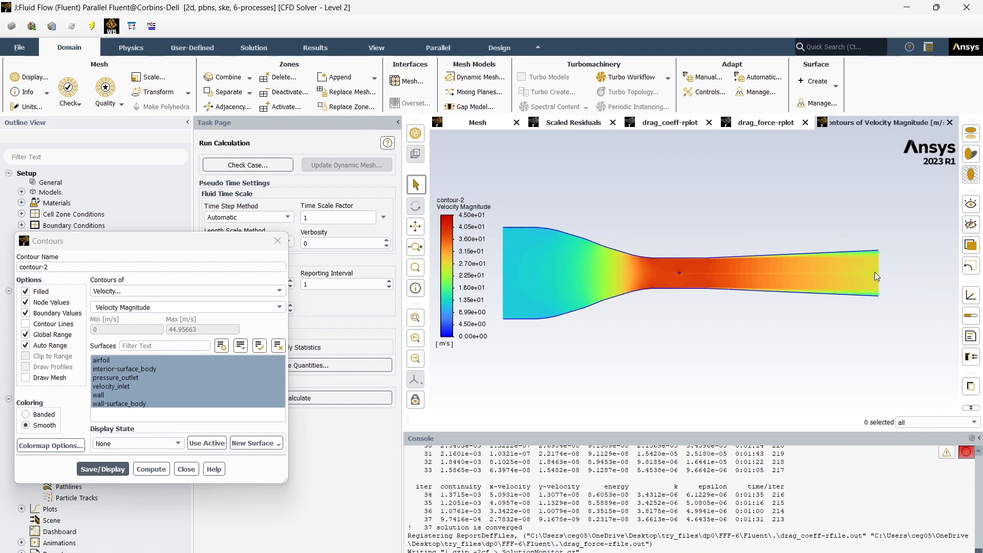
click(185, 469)
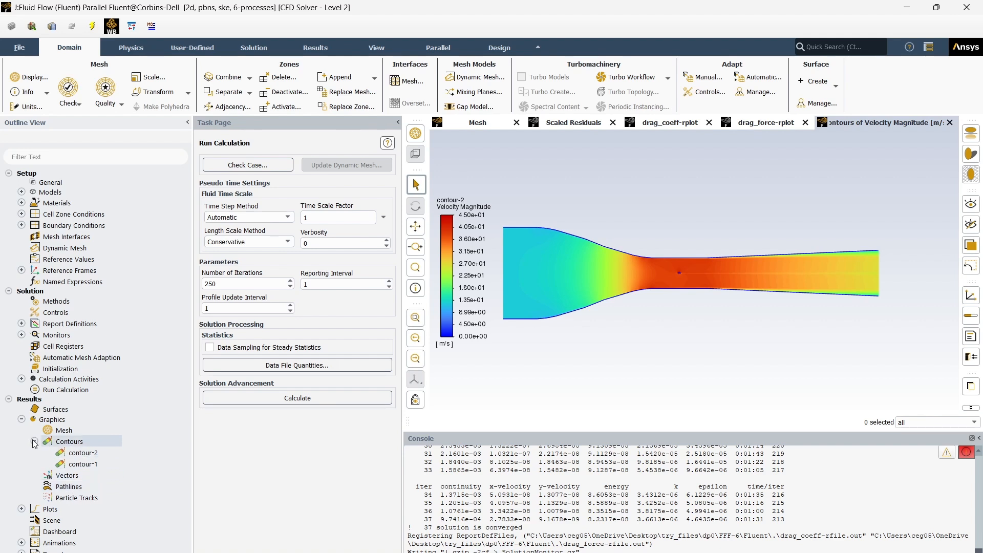
click(34, 441)
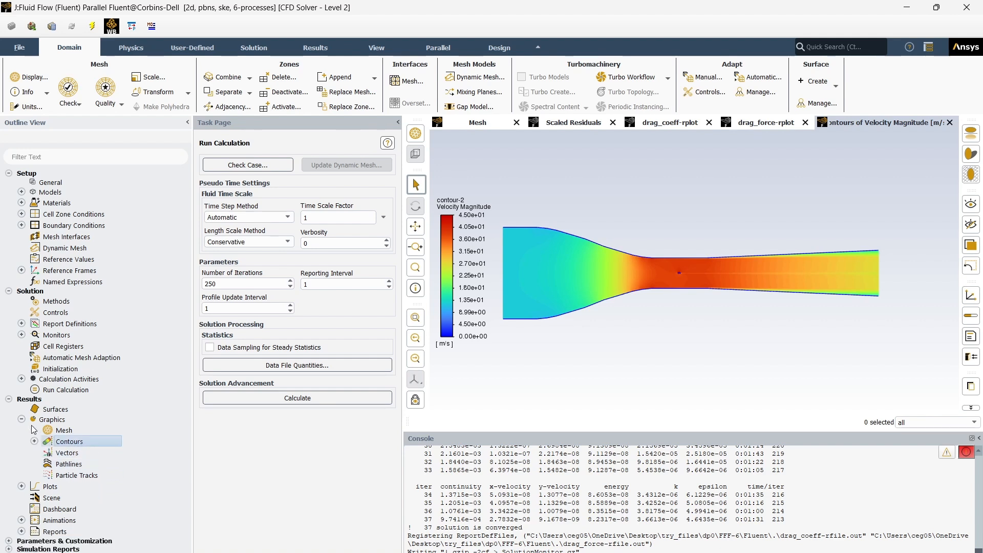
Compute the airfoil's drag force from the drag_force report definition and close it without changes
click(21, 323)
double_click(72, 335)
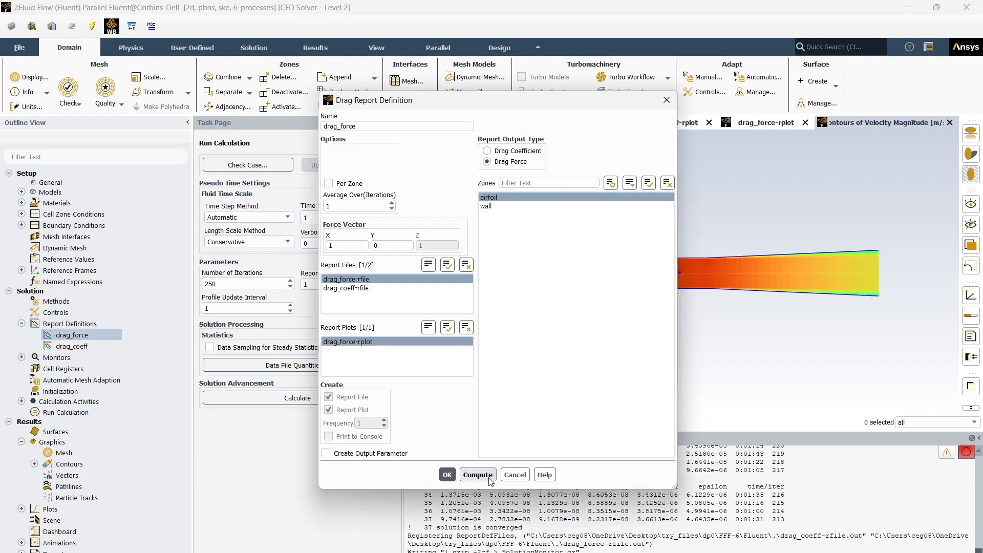
click(489, 476)
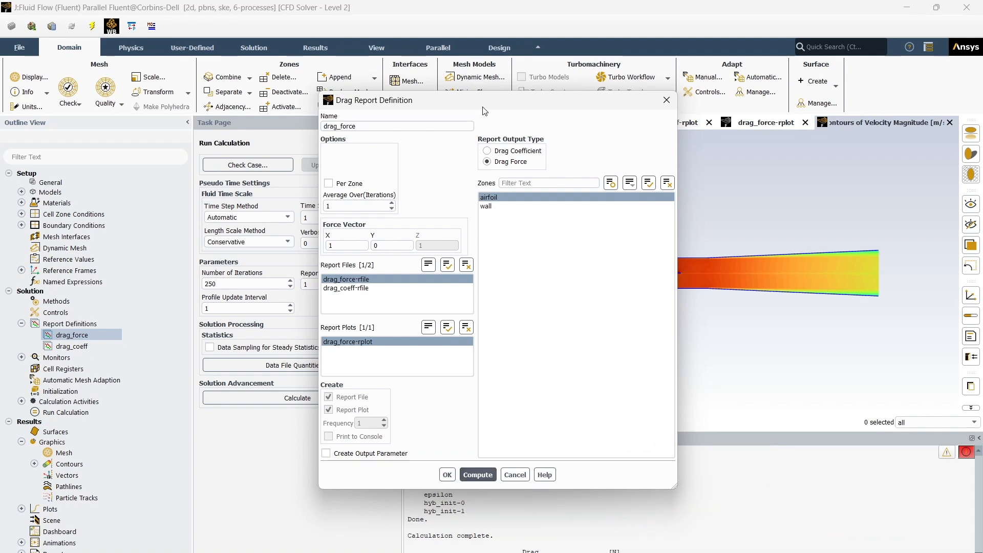
drag(489, 110, 261, 90)
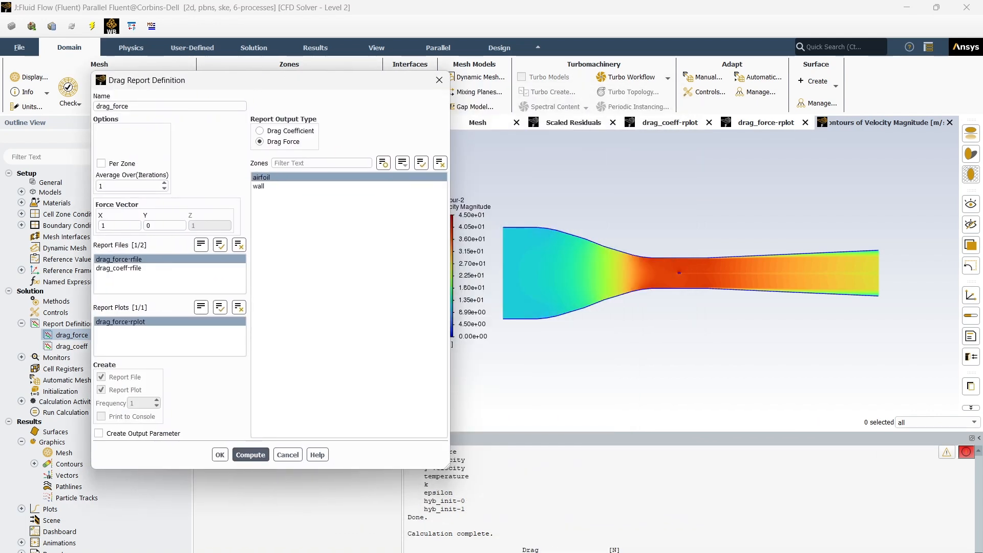
click(681, 492)
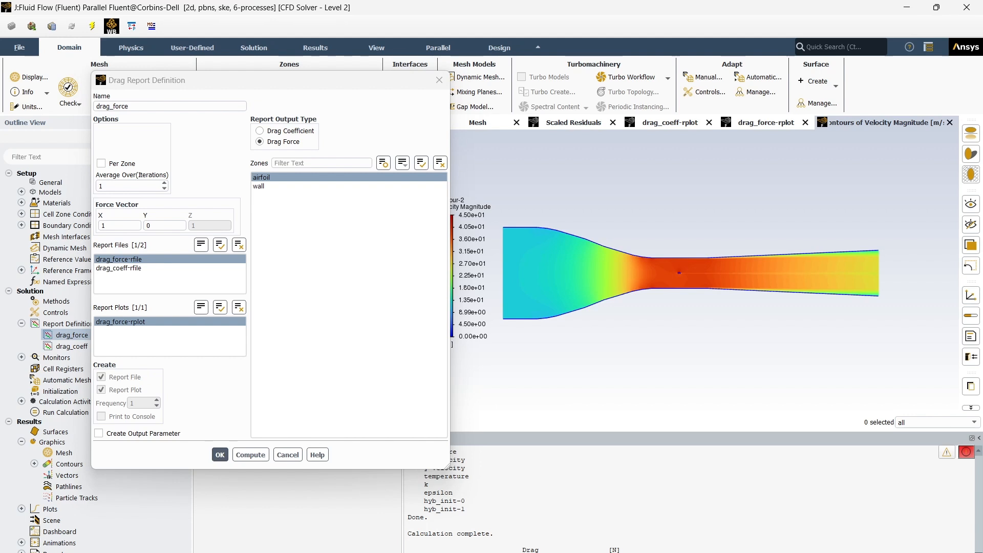
click(287, 455)
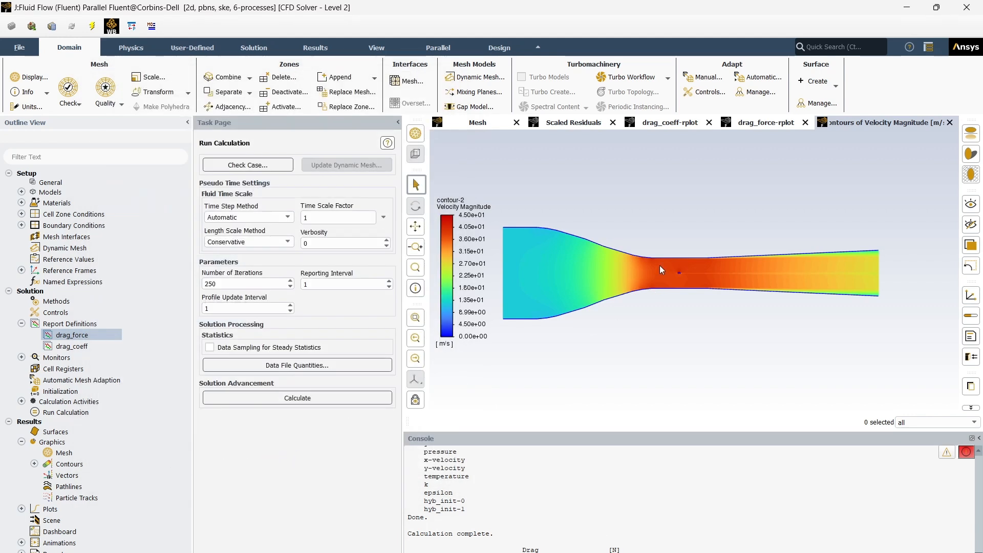